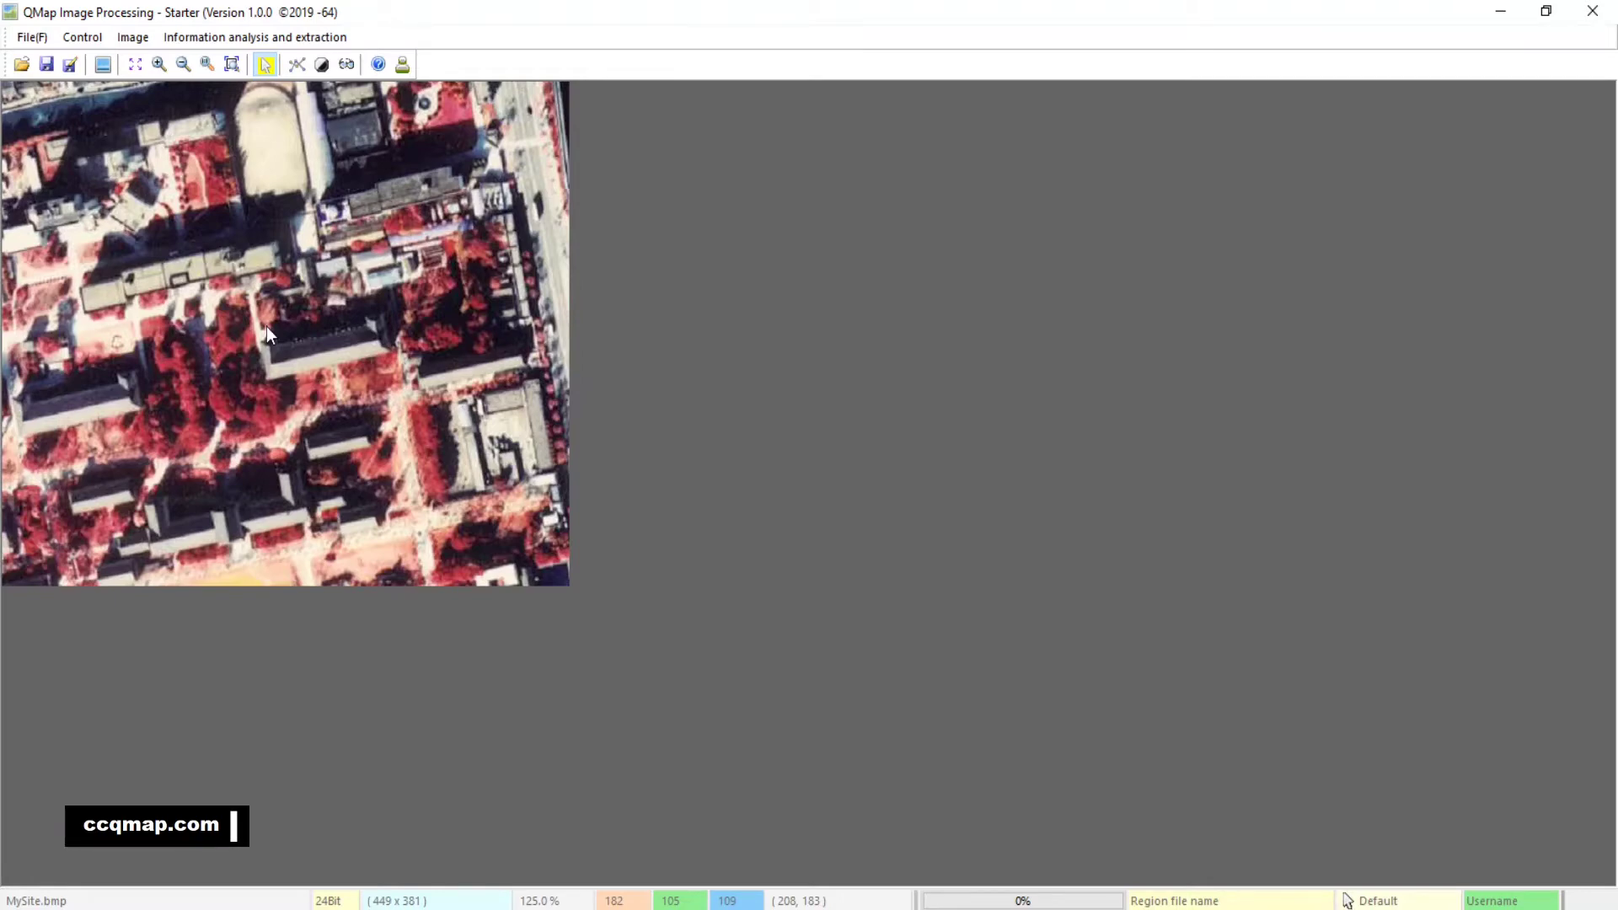
Start Linear analysis and extraction and sample three points on the red tree clusters near the image centre.
click(297, 65)
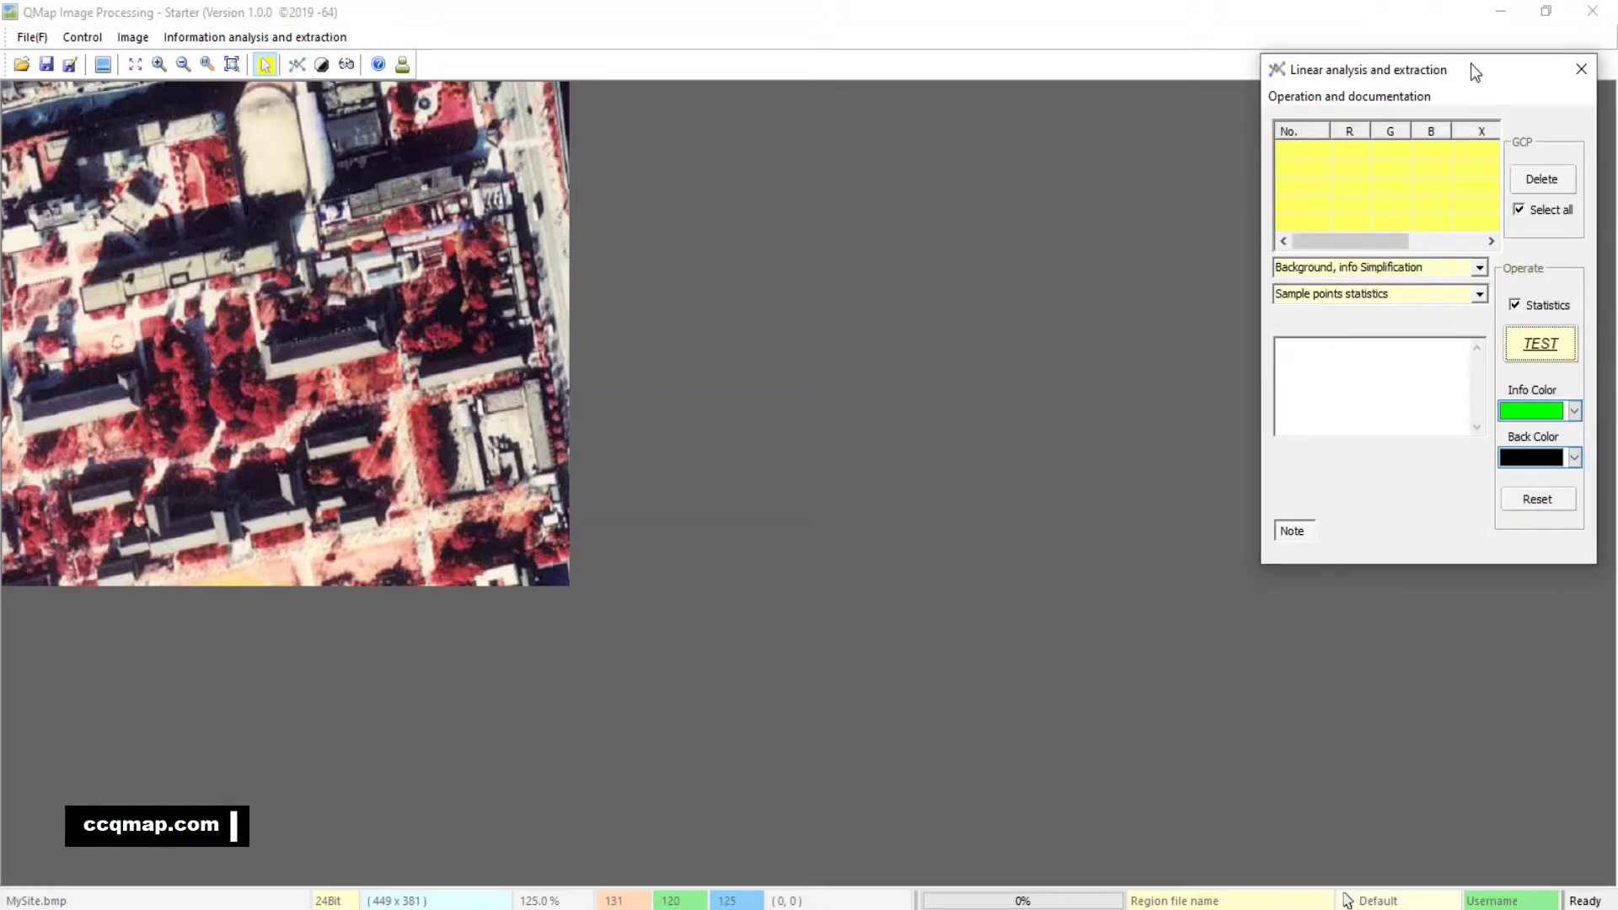
drag(1470, 63, 1100, 72)
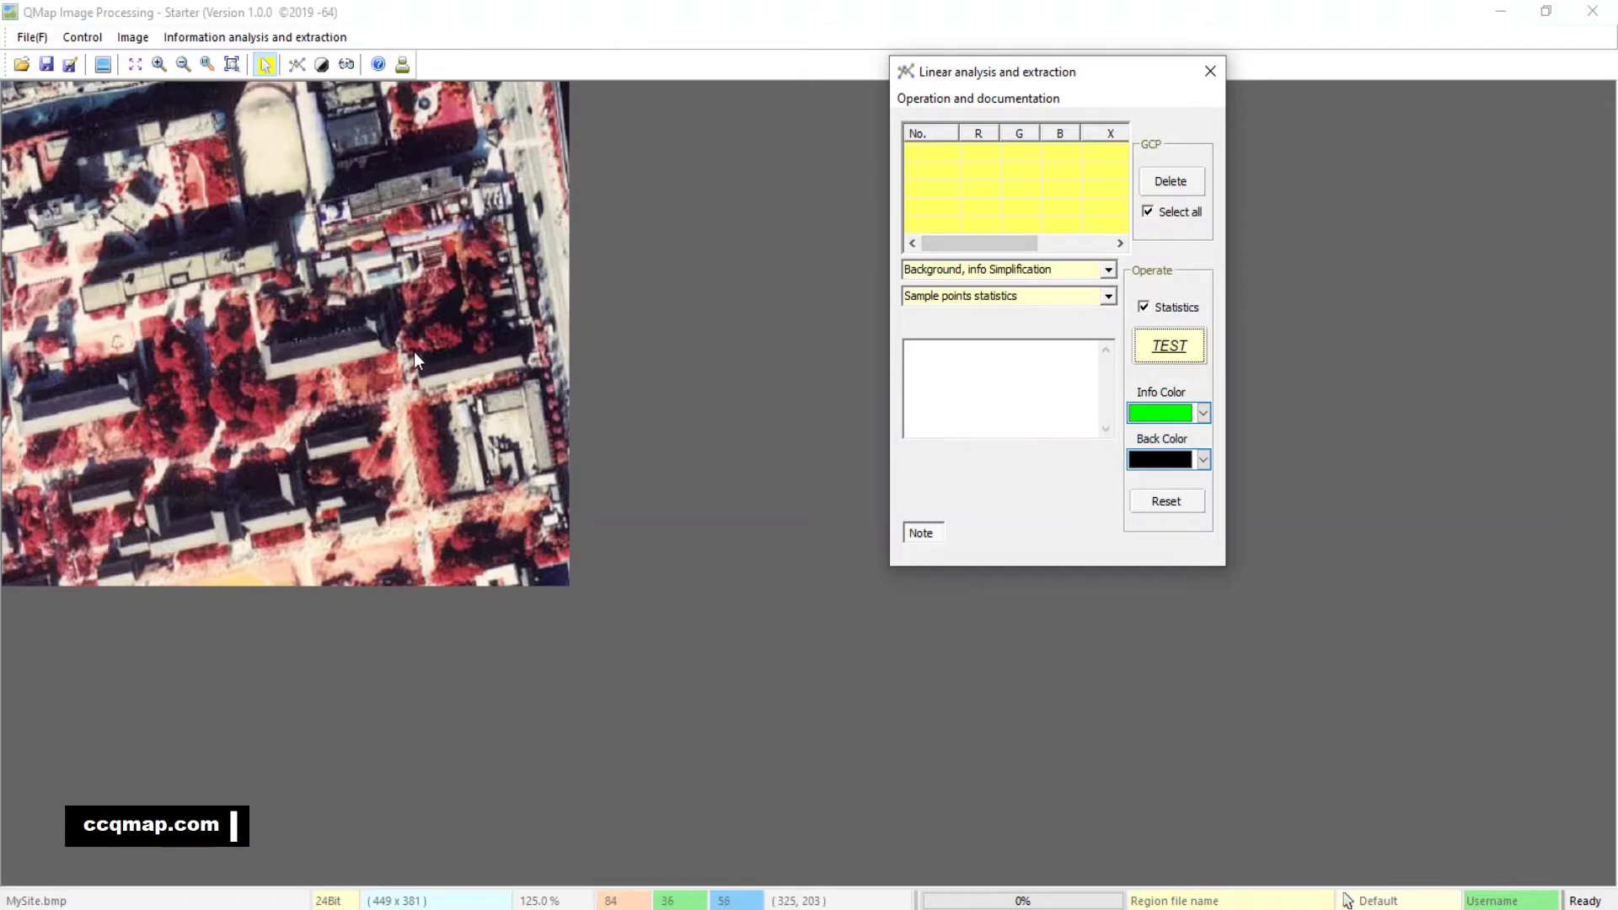
scroll(315, 429, up, 1)
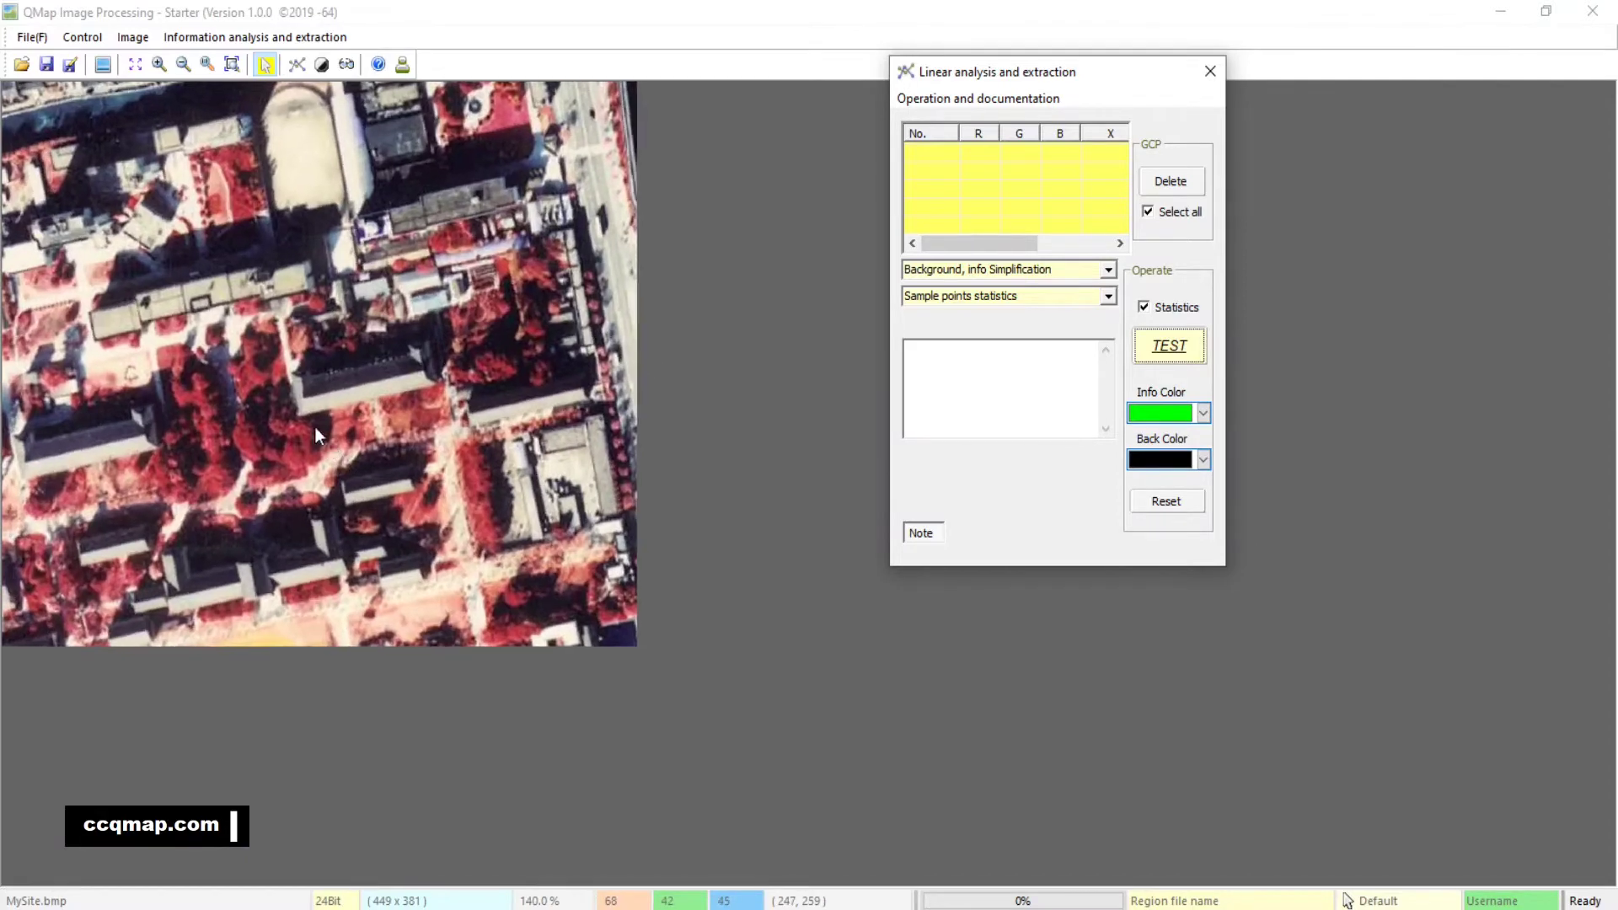
scroll(315, 426, up, 2)
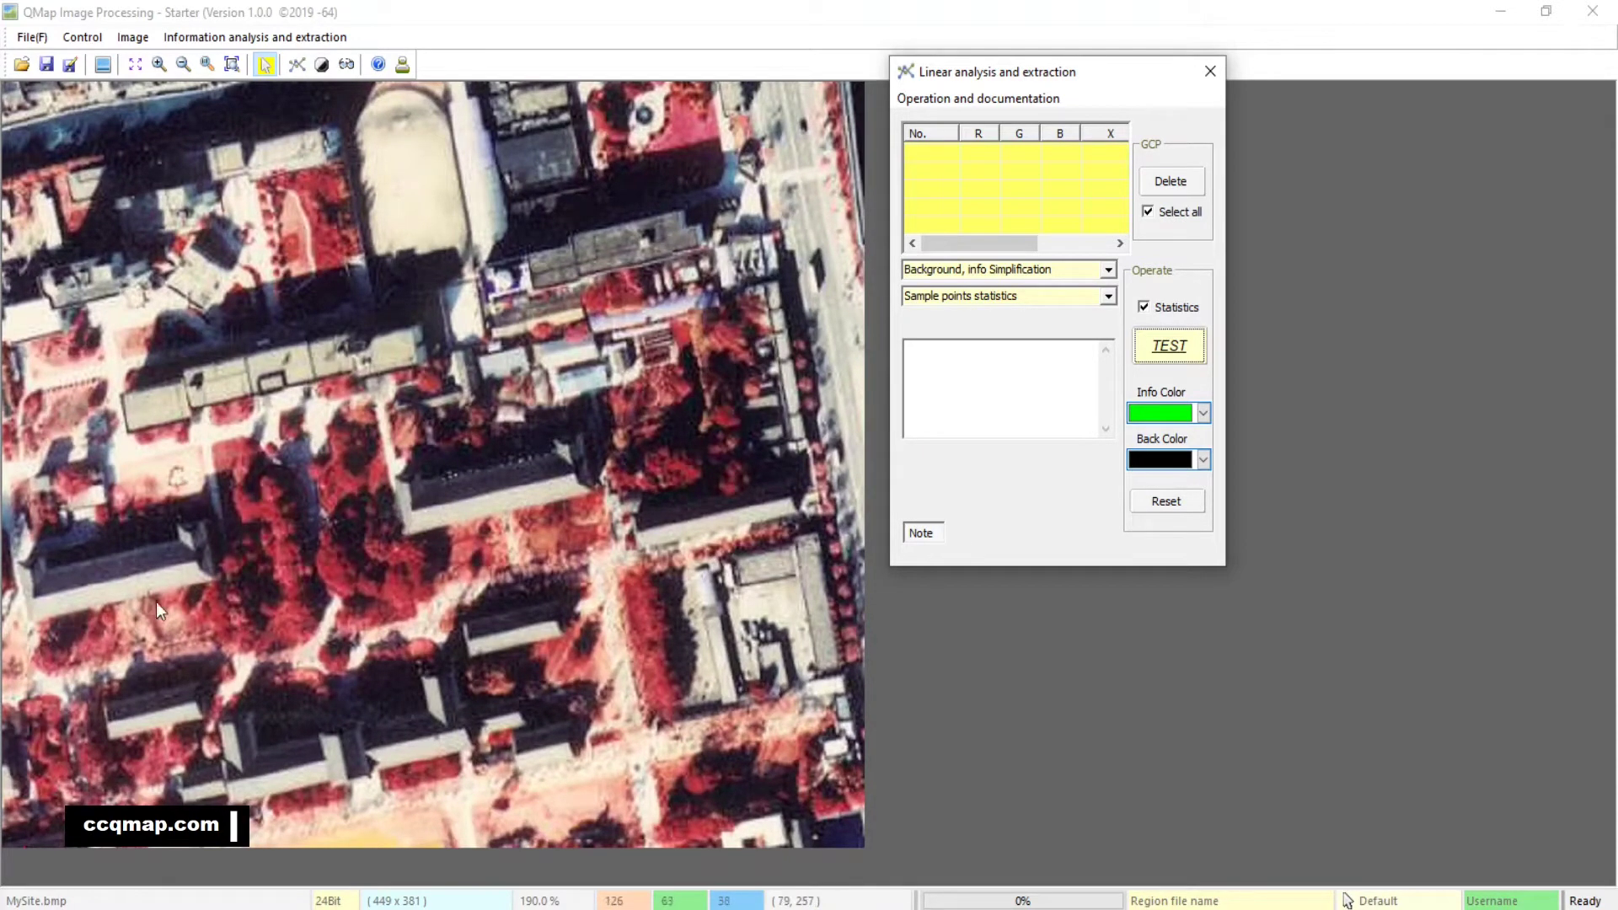
click(300, 622)
click(288, 563)
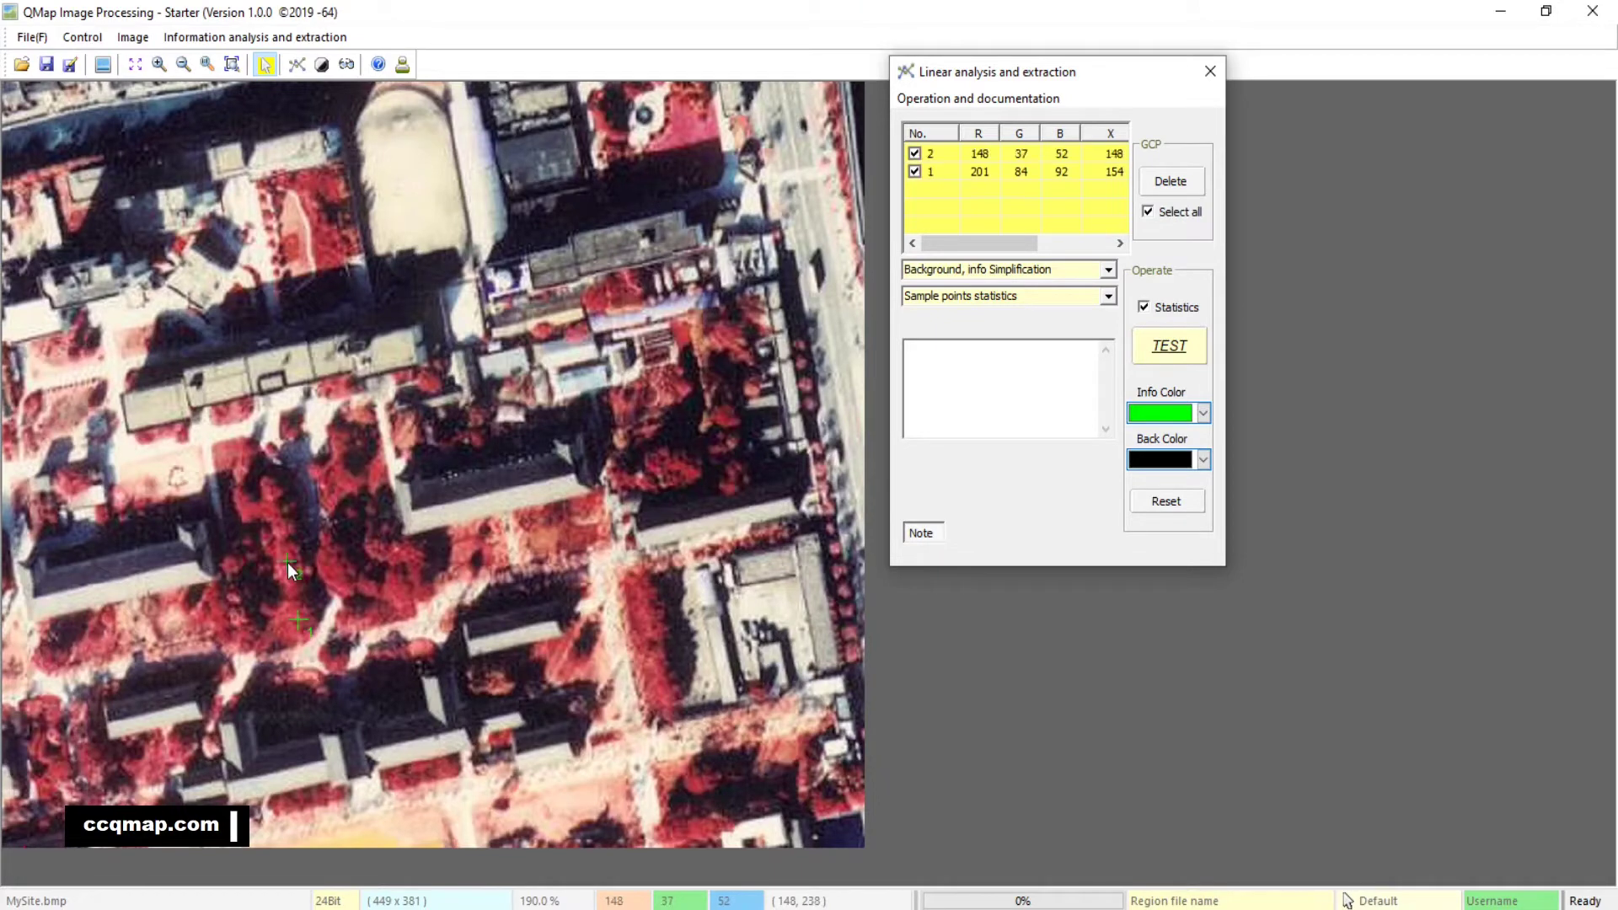
click(401, 589)
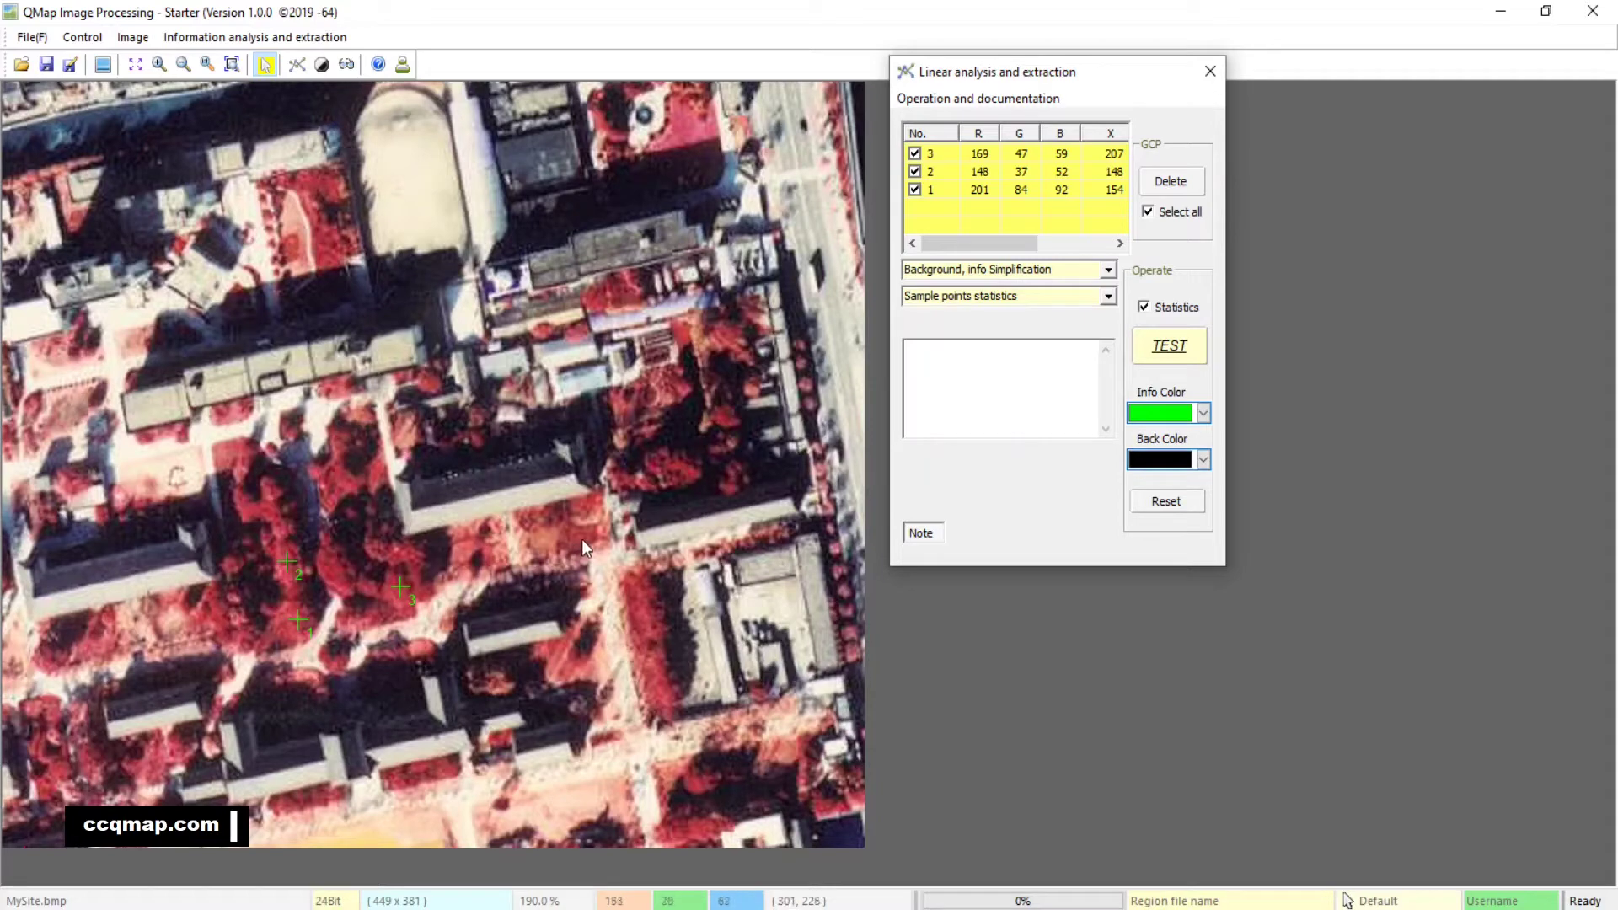
Add seven sample points on the red strip beside the walled complex, the central trees, and vegetation around the left-hand buildings.
click(642, 603)
click(655, 671)
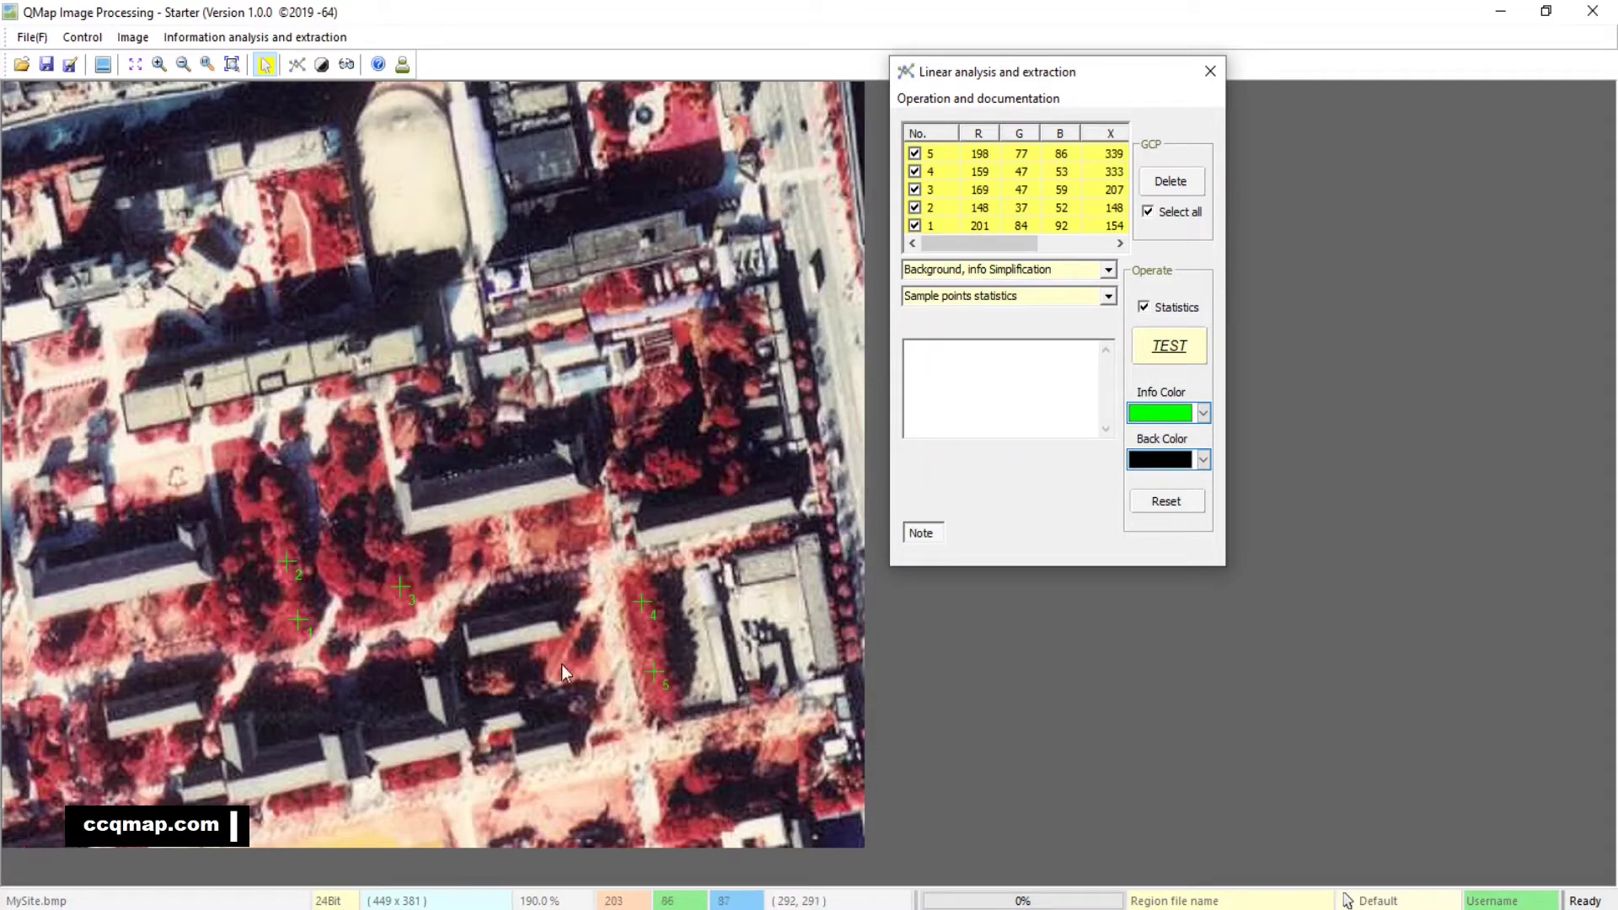
click(561, 648)
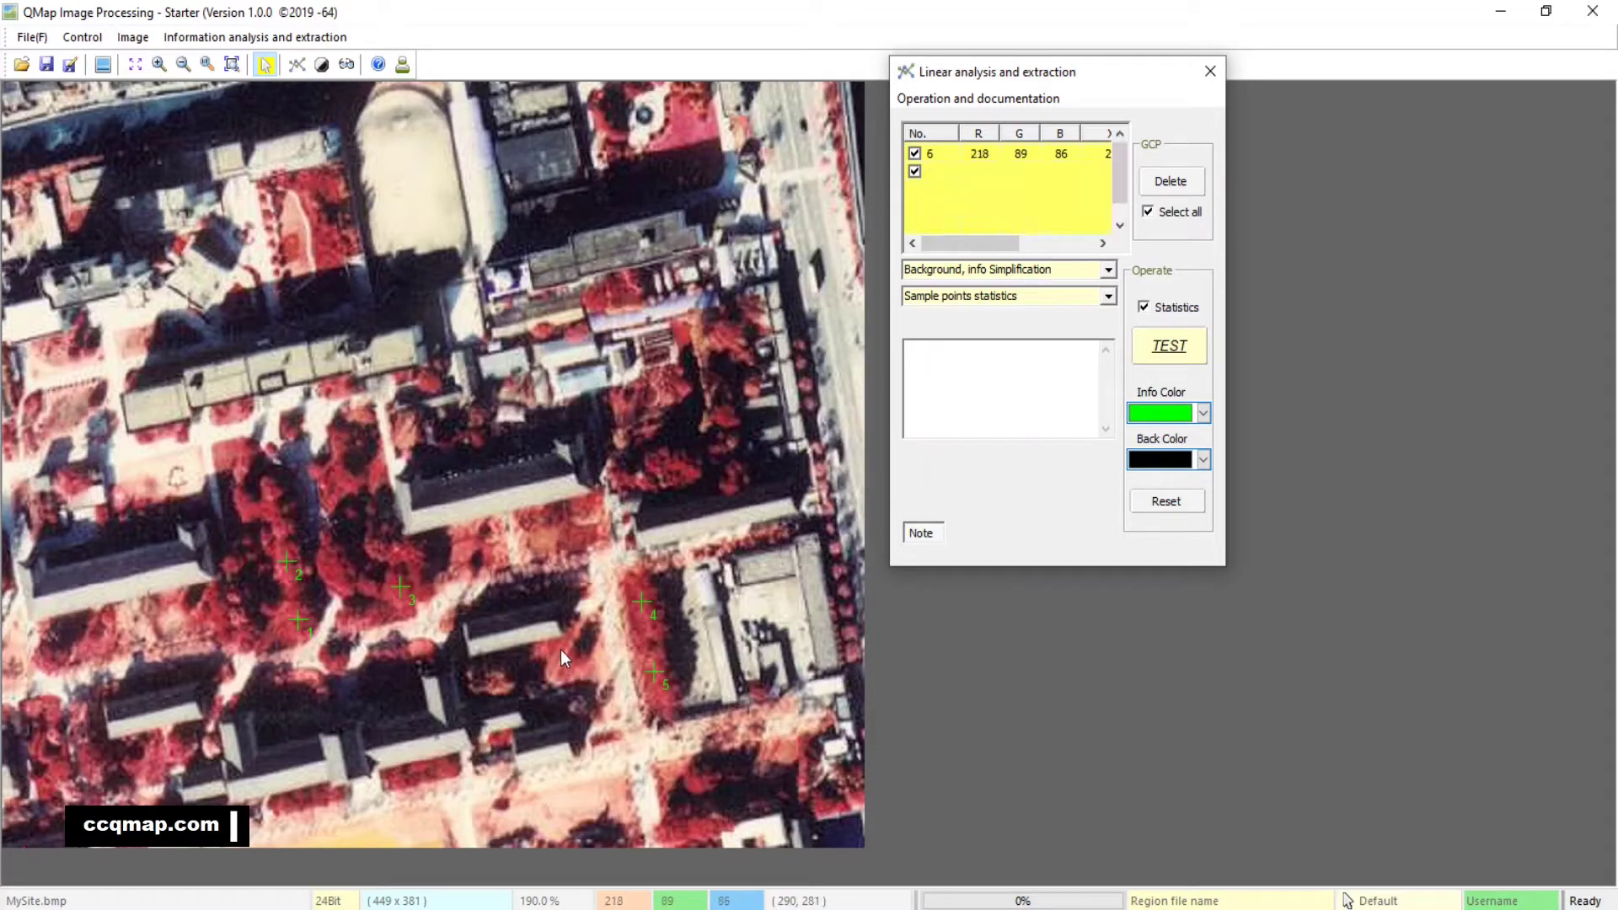
click(162, 761)
click(219, 612)
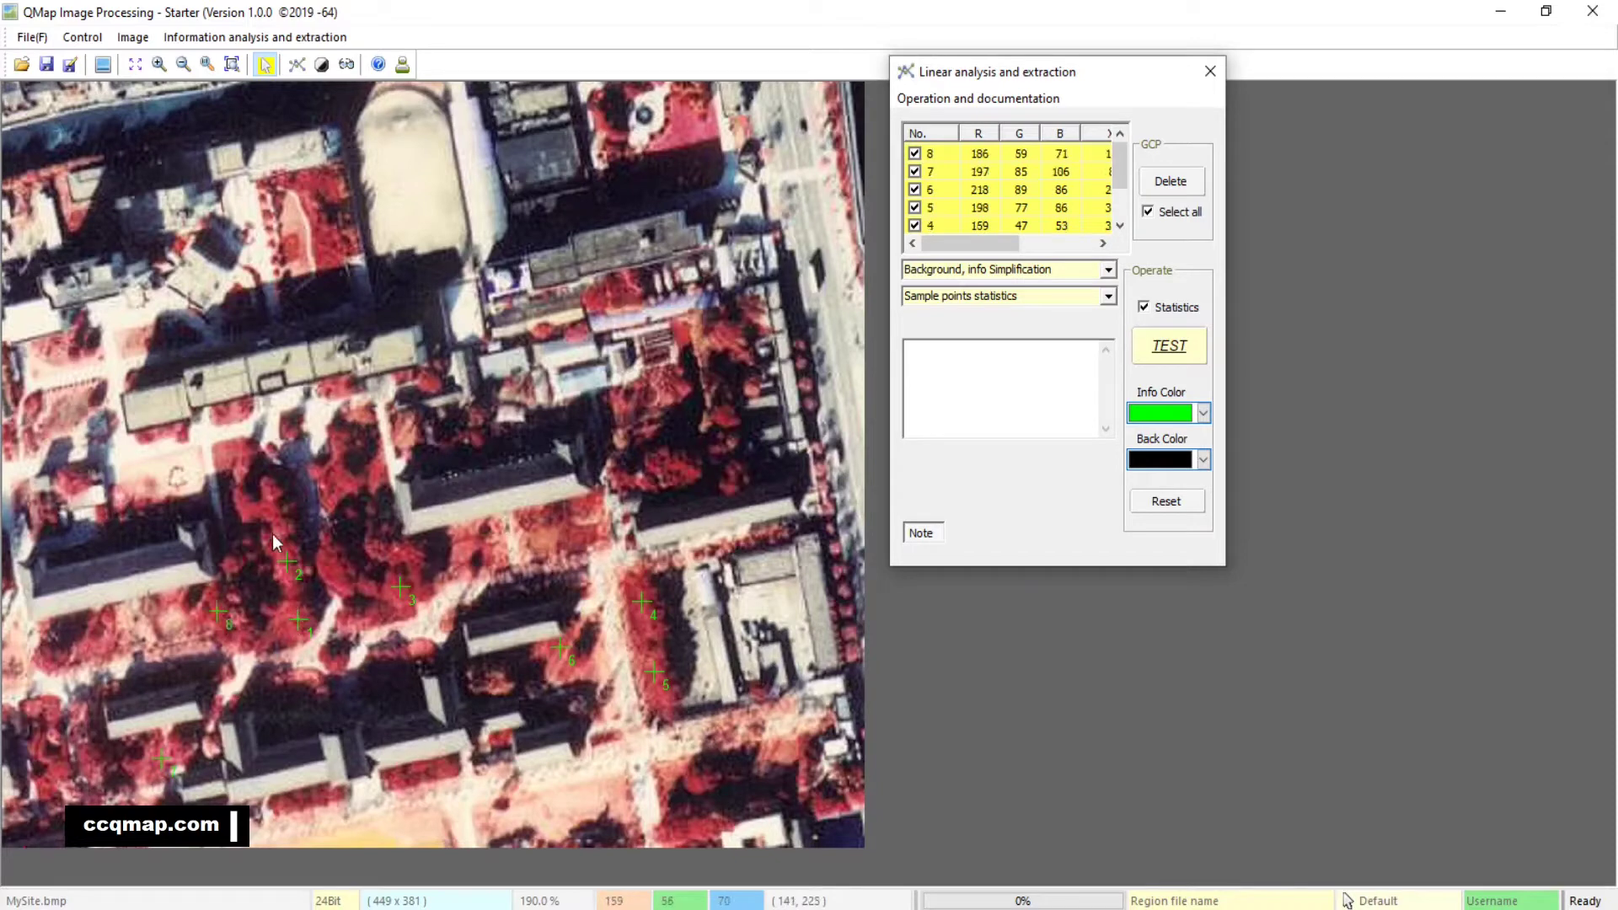
click(253, 511)
click(147, 435)
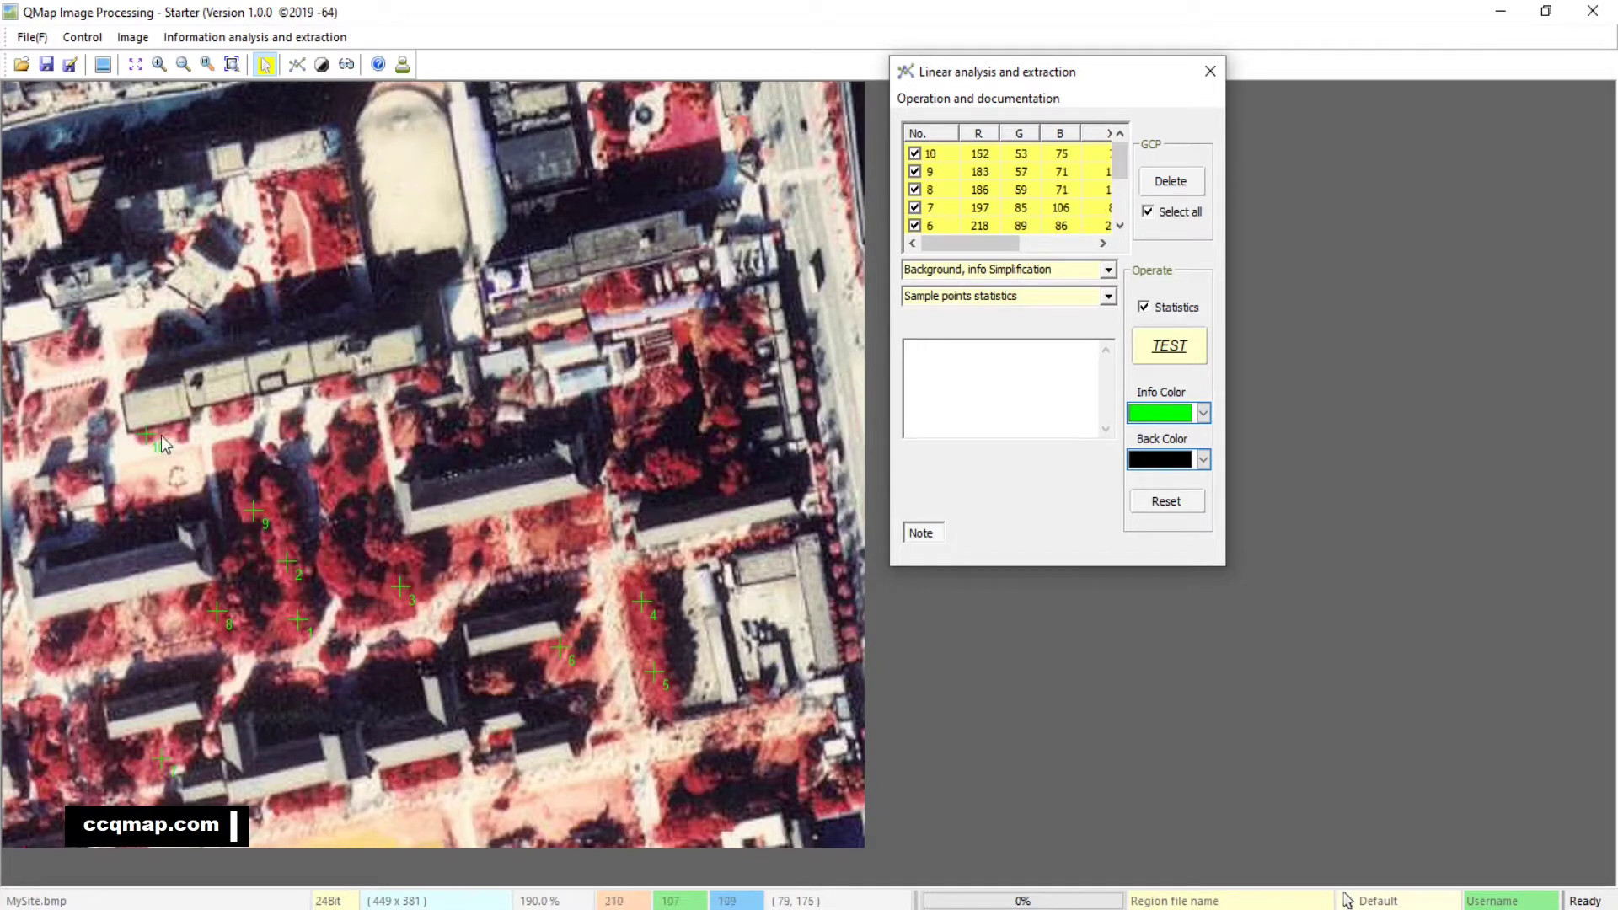
Sample two points in the red garden left of the domed building and three in the red garden at the image's upper right.
click(327, 245)
click(311, 177)
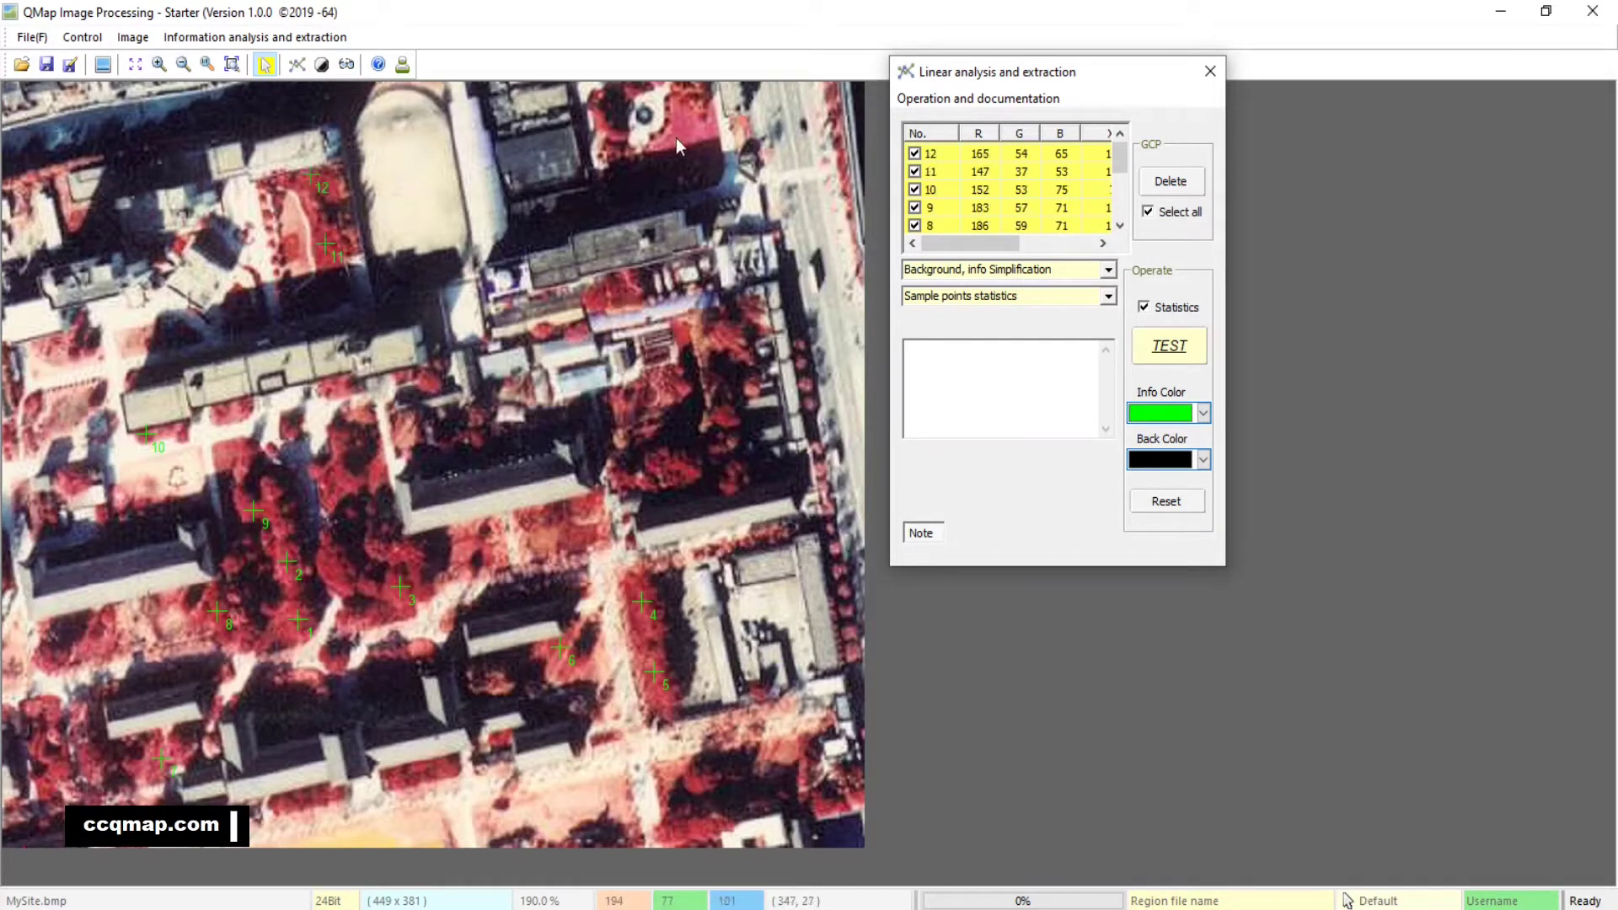
click(686, 127)
click(700, 109)
click(685, 108)
Add six sample points on the central-right strip, the lower-right trees, two left-edge patches and the upper-right garden's left side.
click(640, 623)
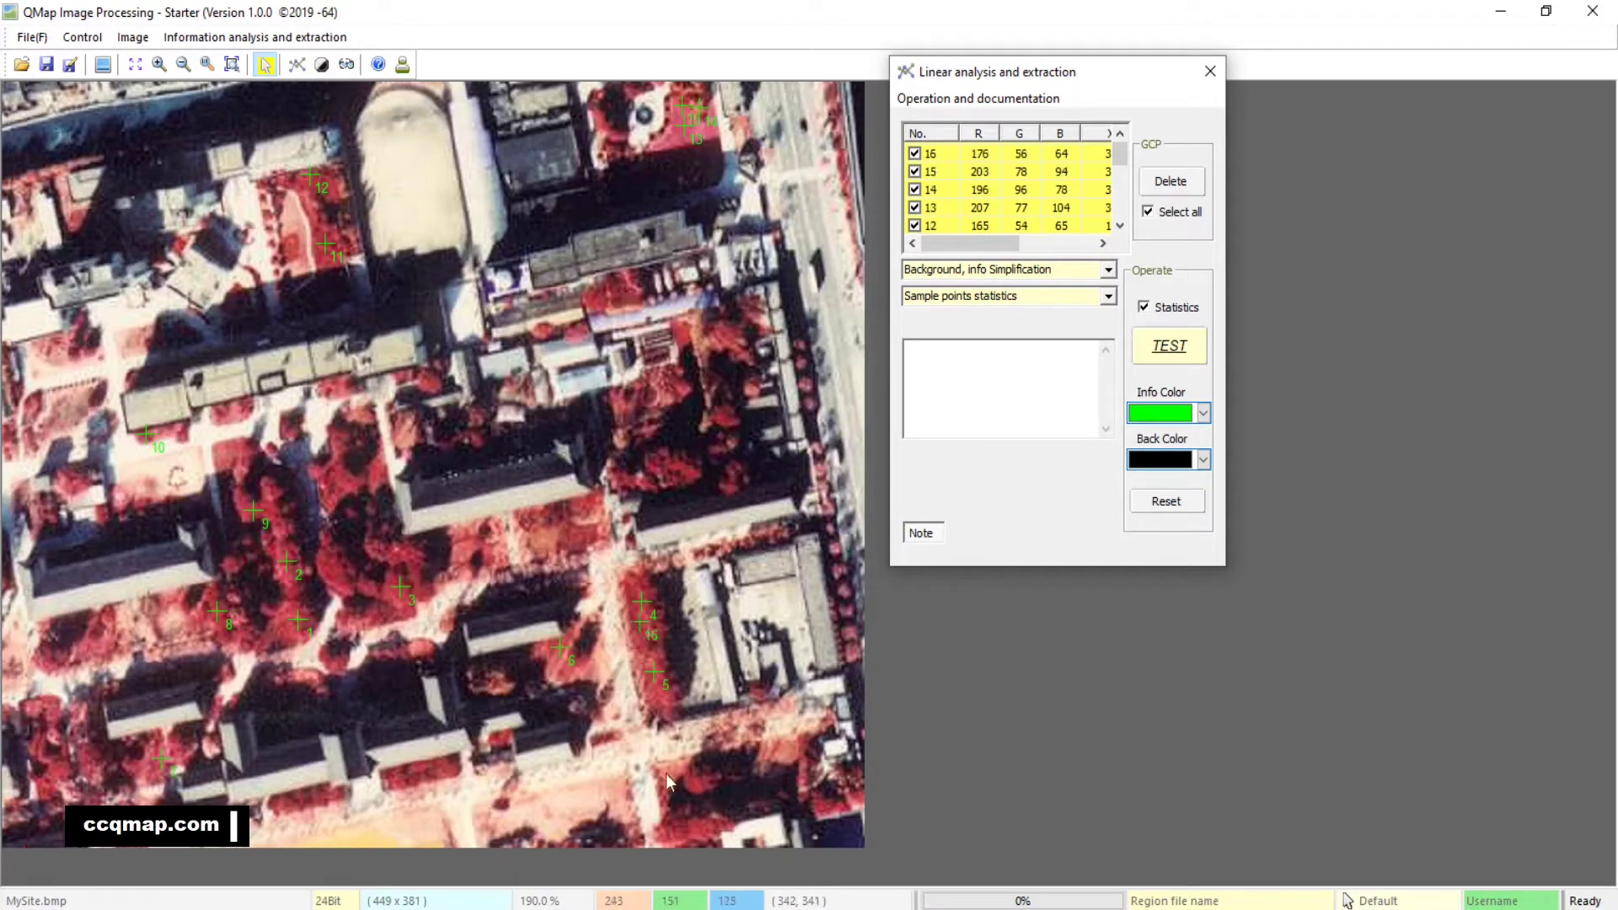
click(696, 783)
click(697, 830)
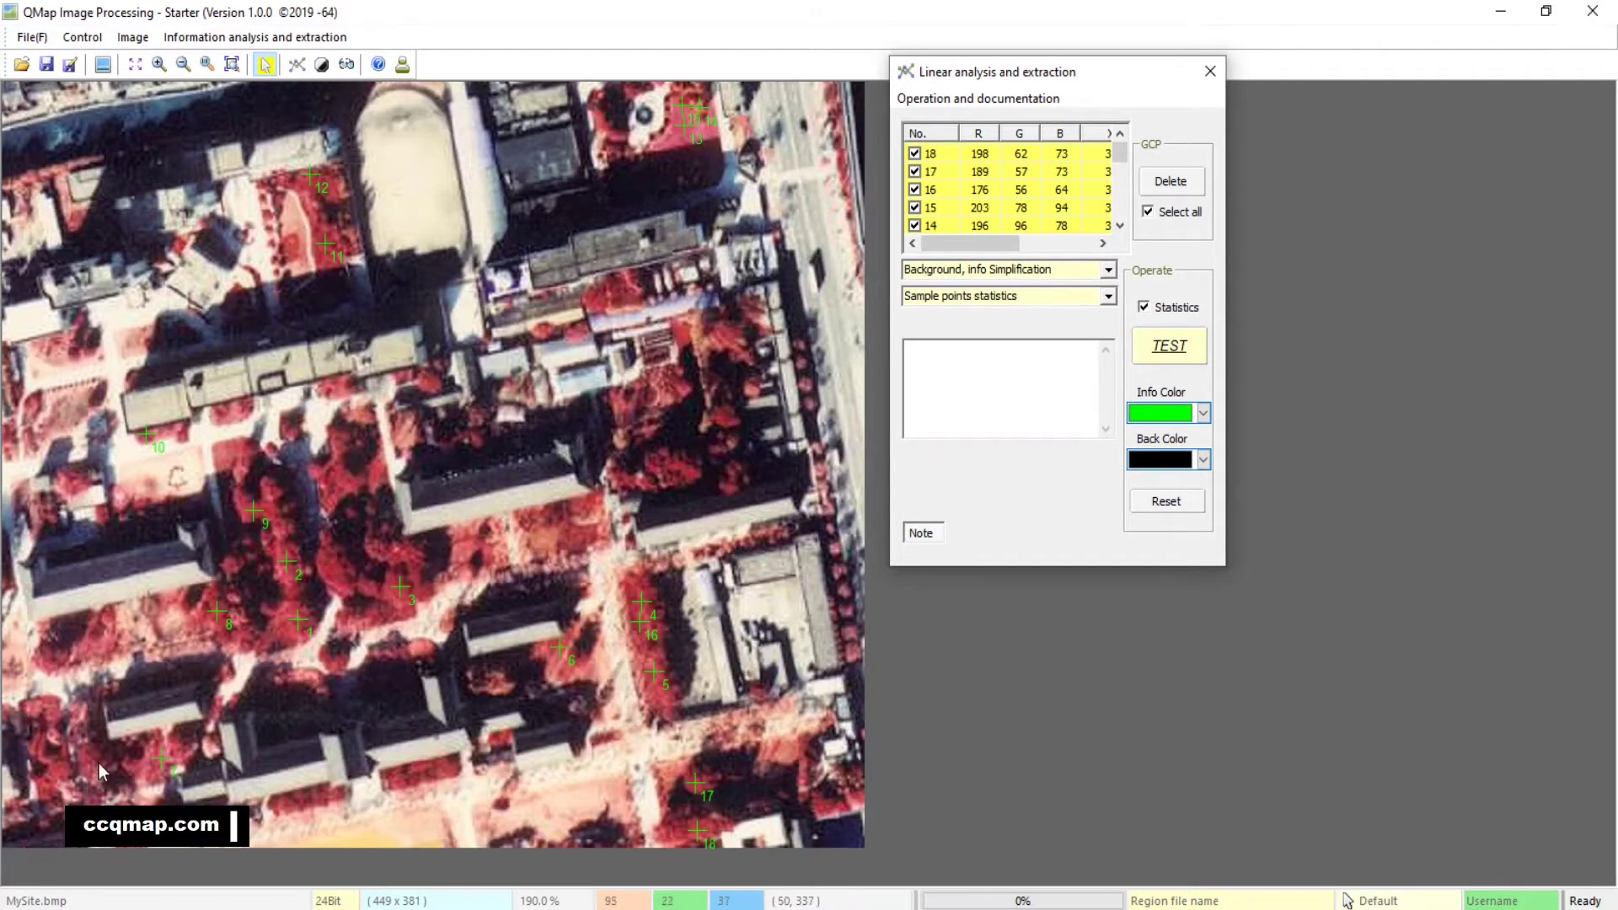
click(58, 769)
click(64, 342)
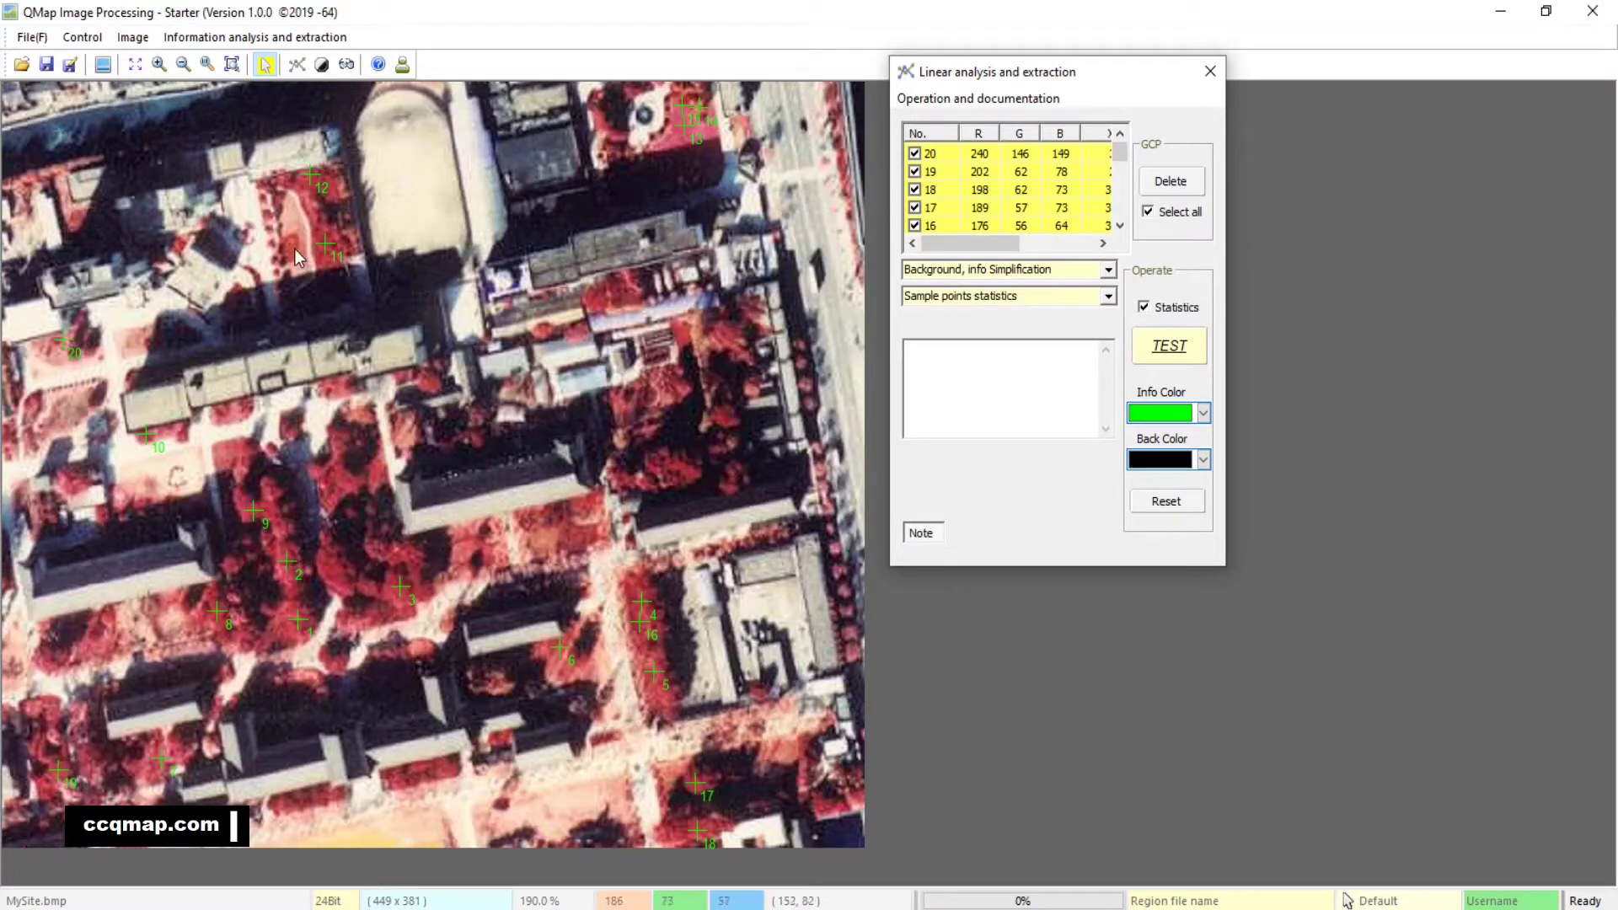
click(603, 123)
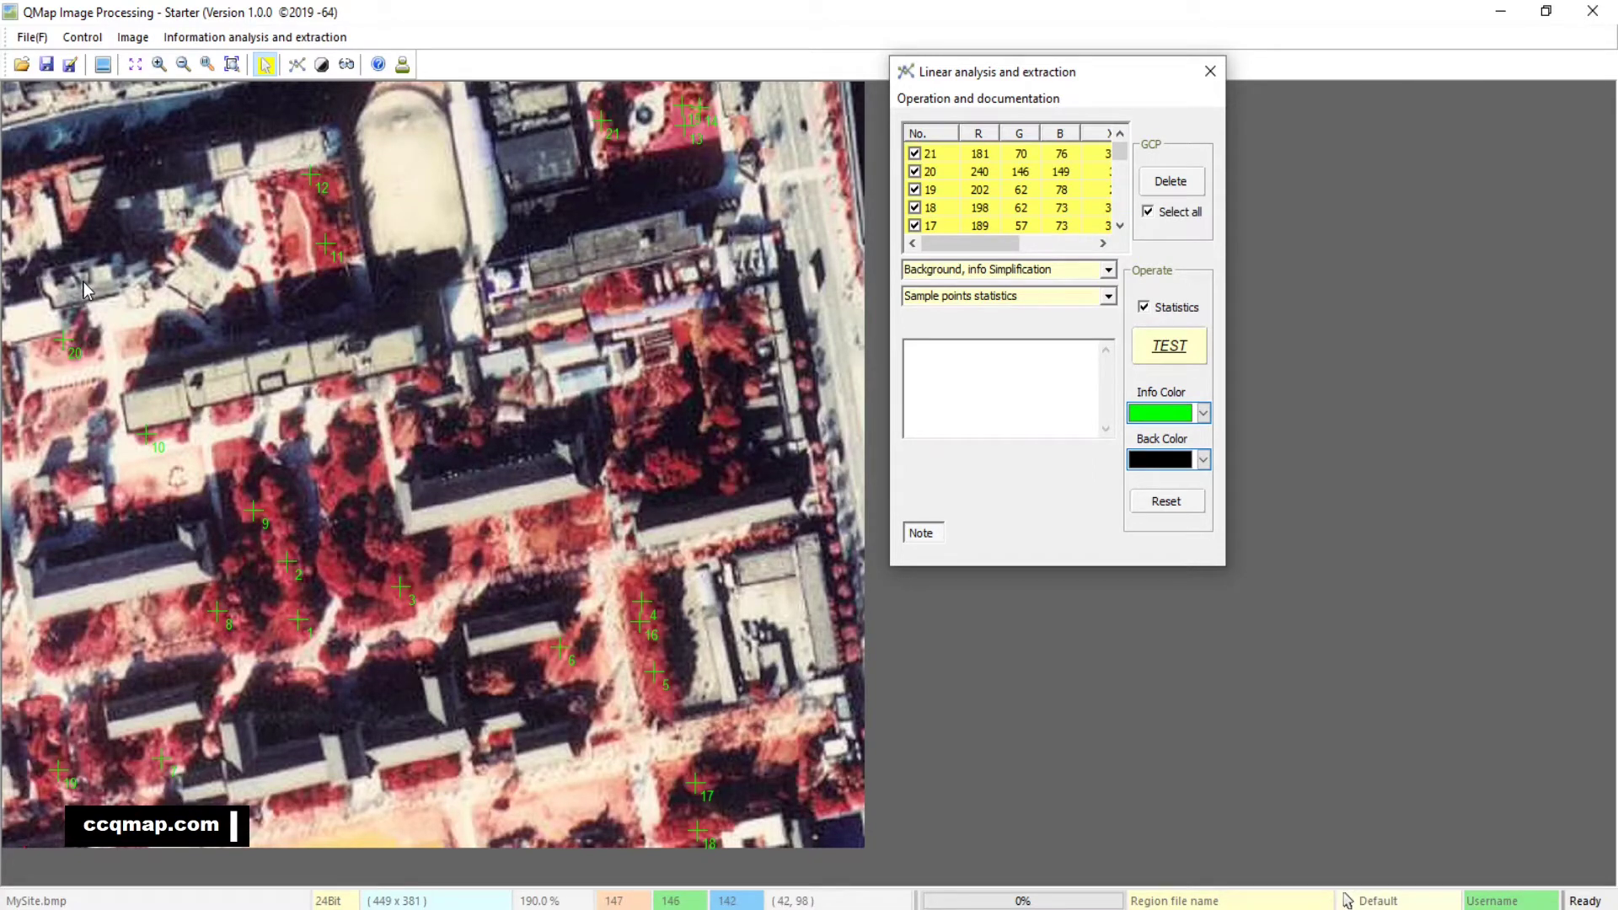
Test the green extraction twice with the 21 sample points, reviewing and dismissing the statistics each time.
click(1172, 355)
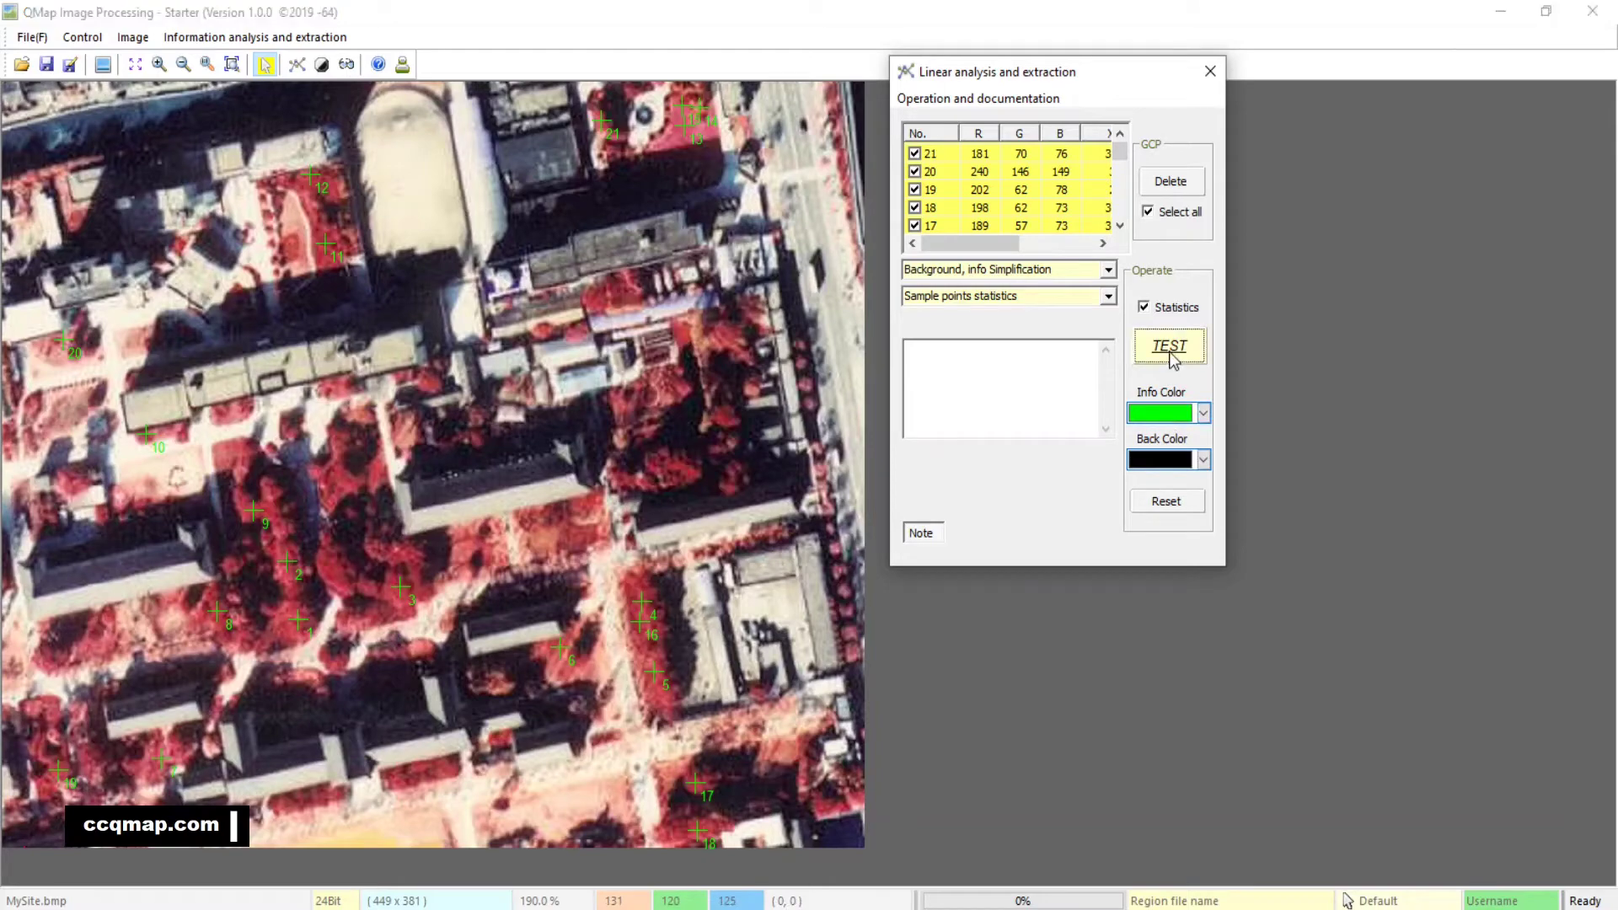
click(1172, 350)
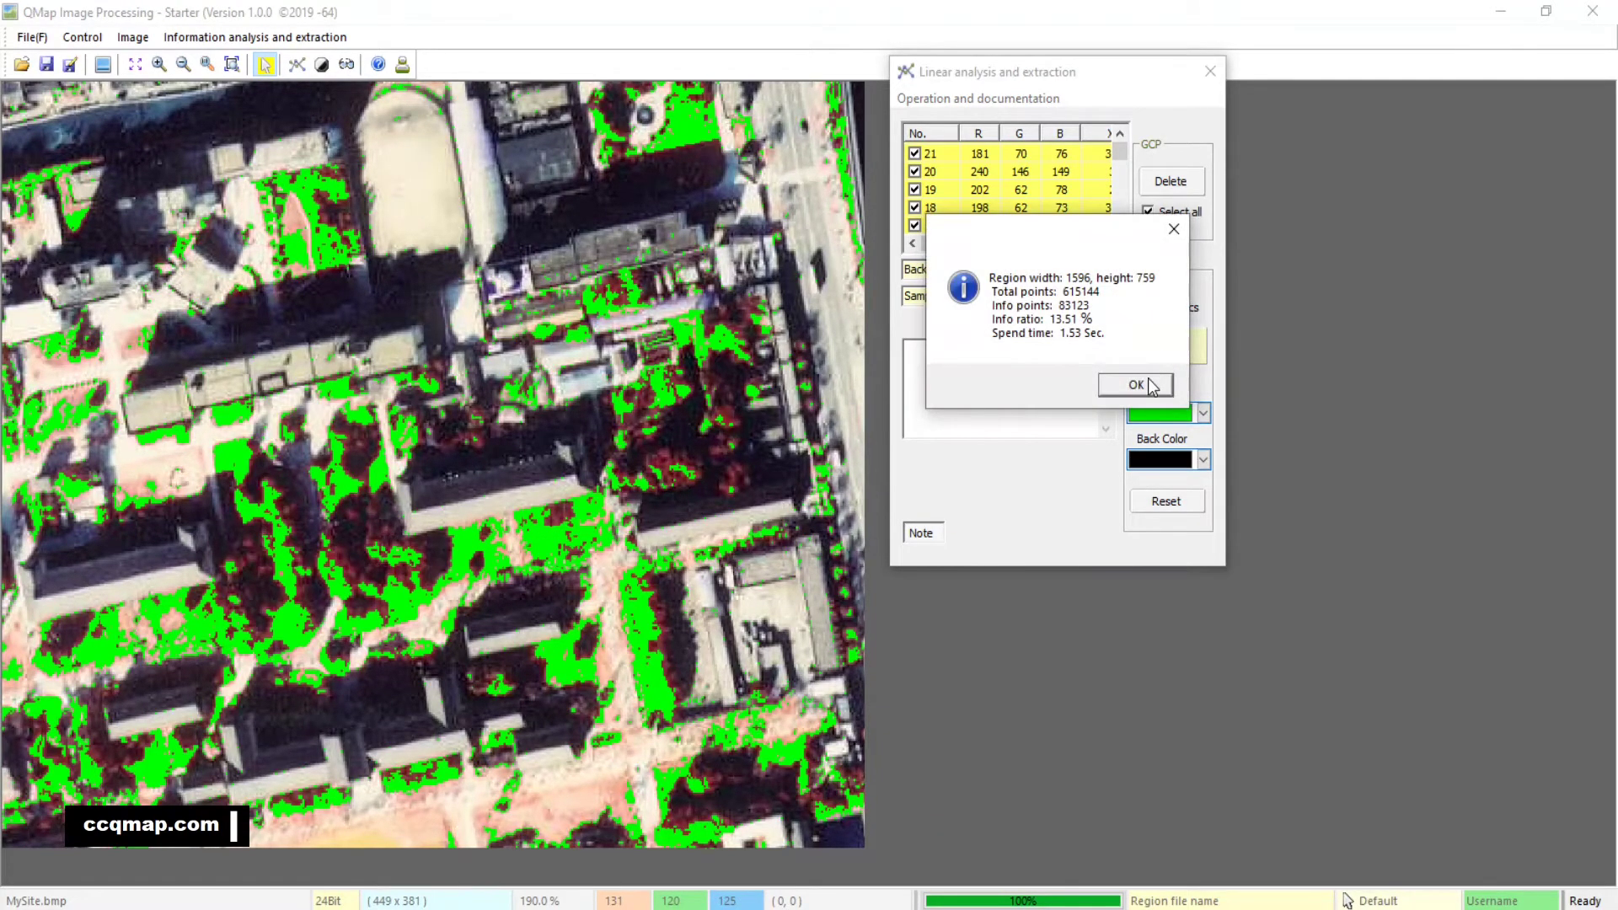
click(1150, 381)
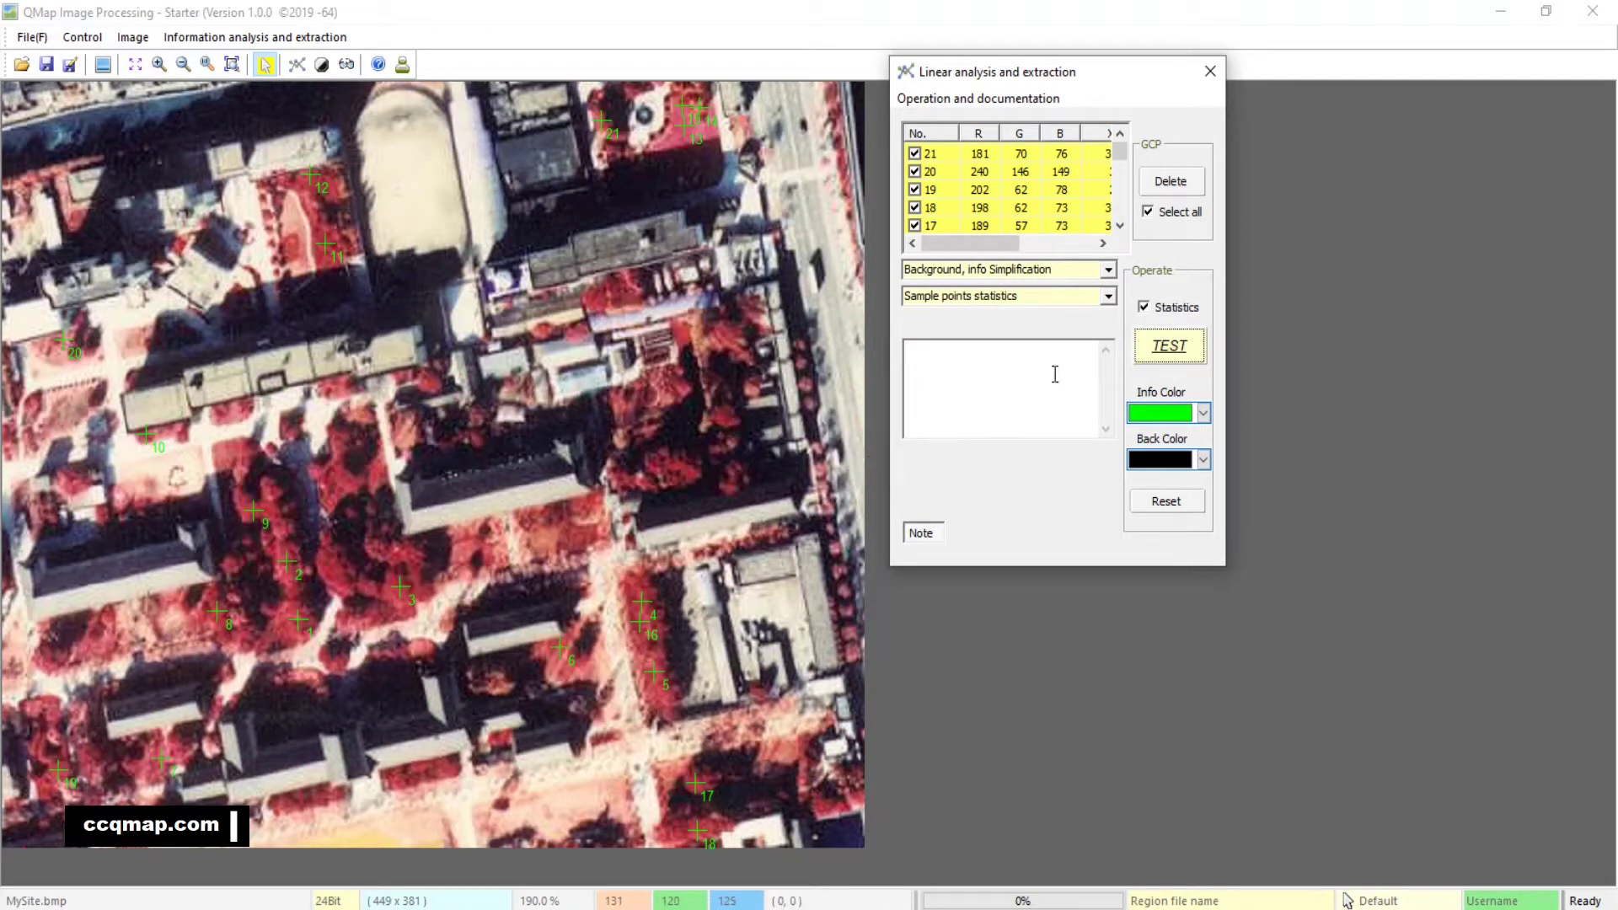
click(1165, 352)
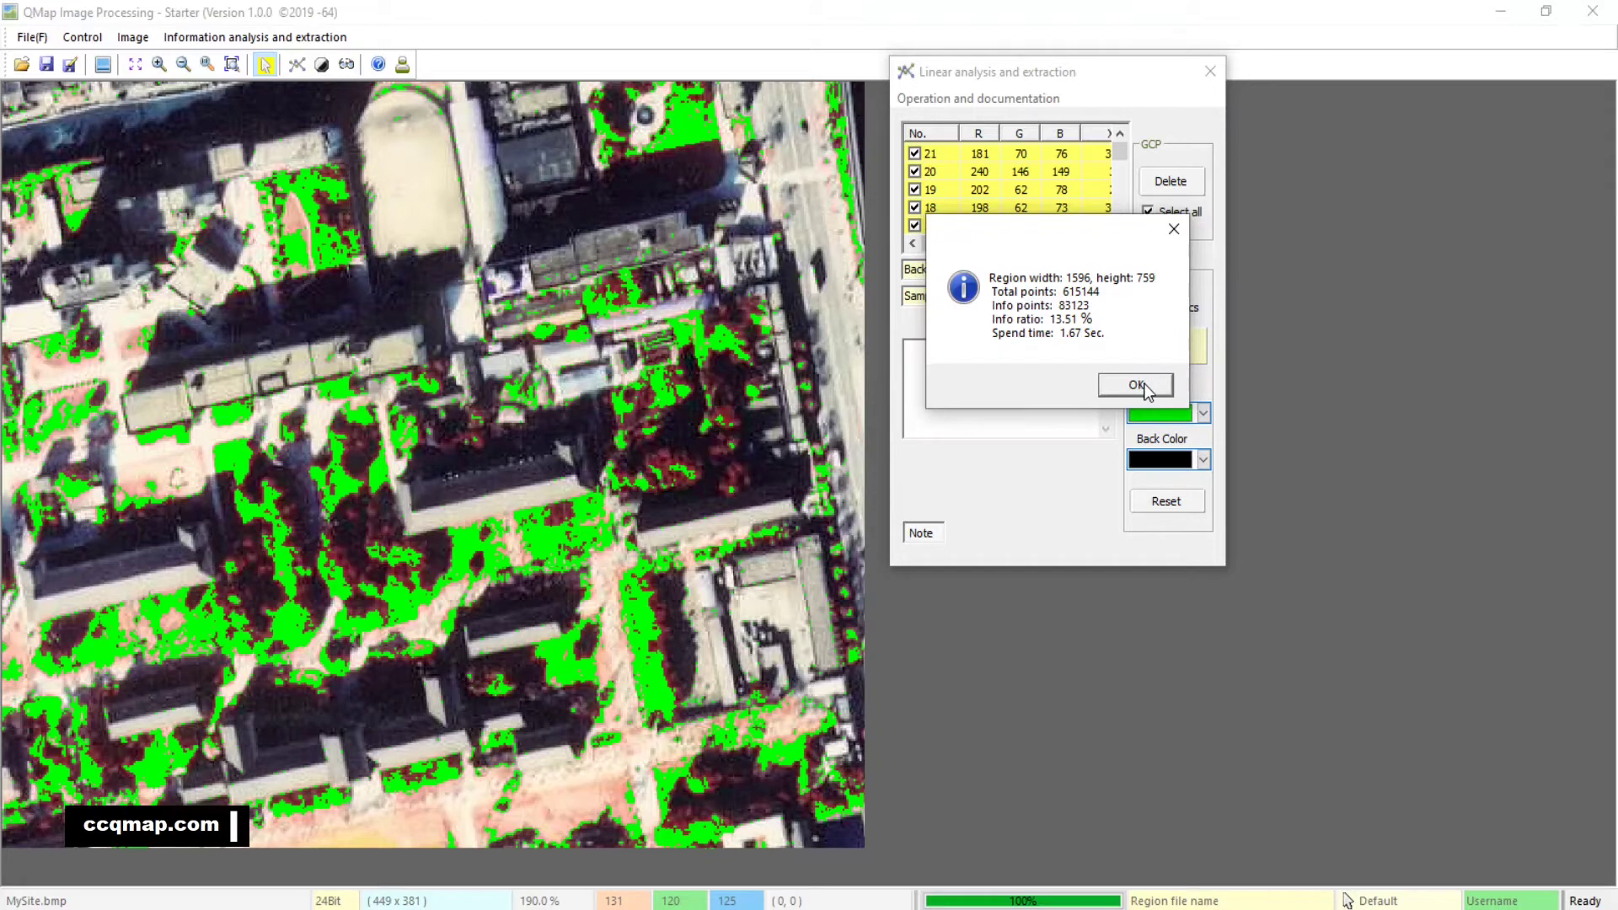
click(1137, 386)
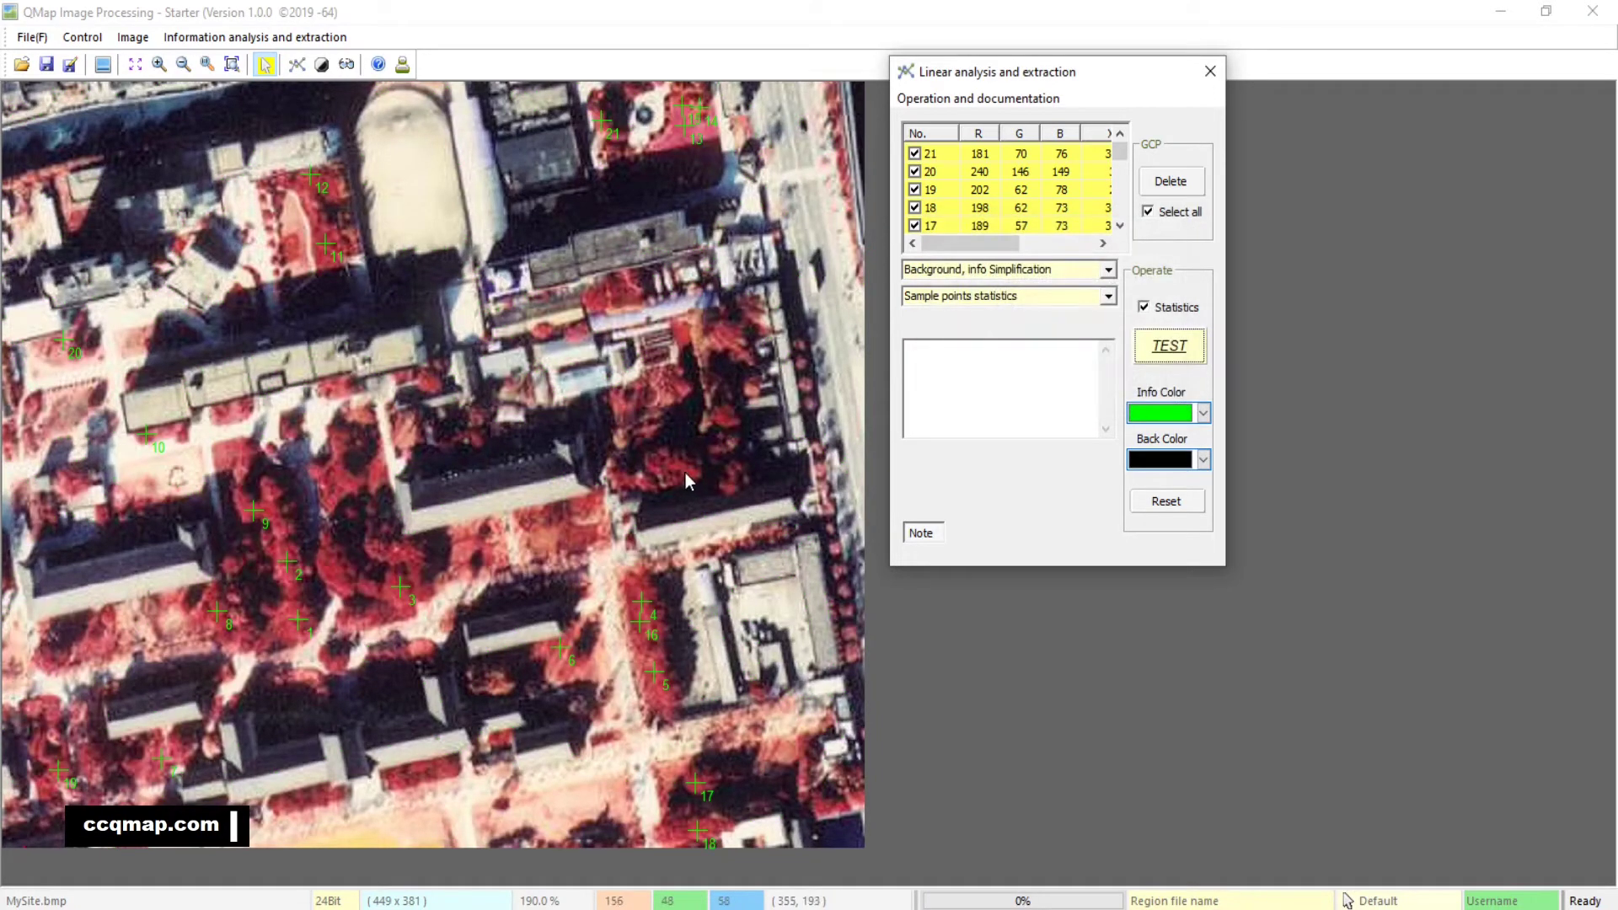
Add three sample points on the dark red trees above the right-hand long roof and test the extraction again.
click(686, 473)
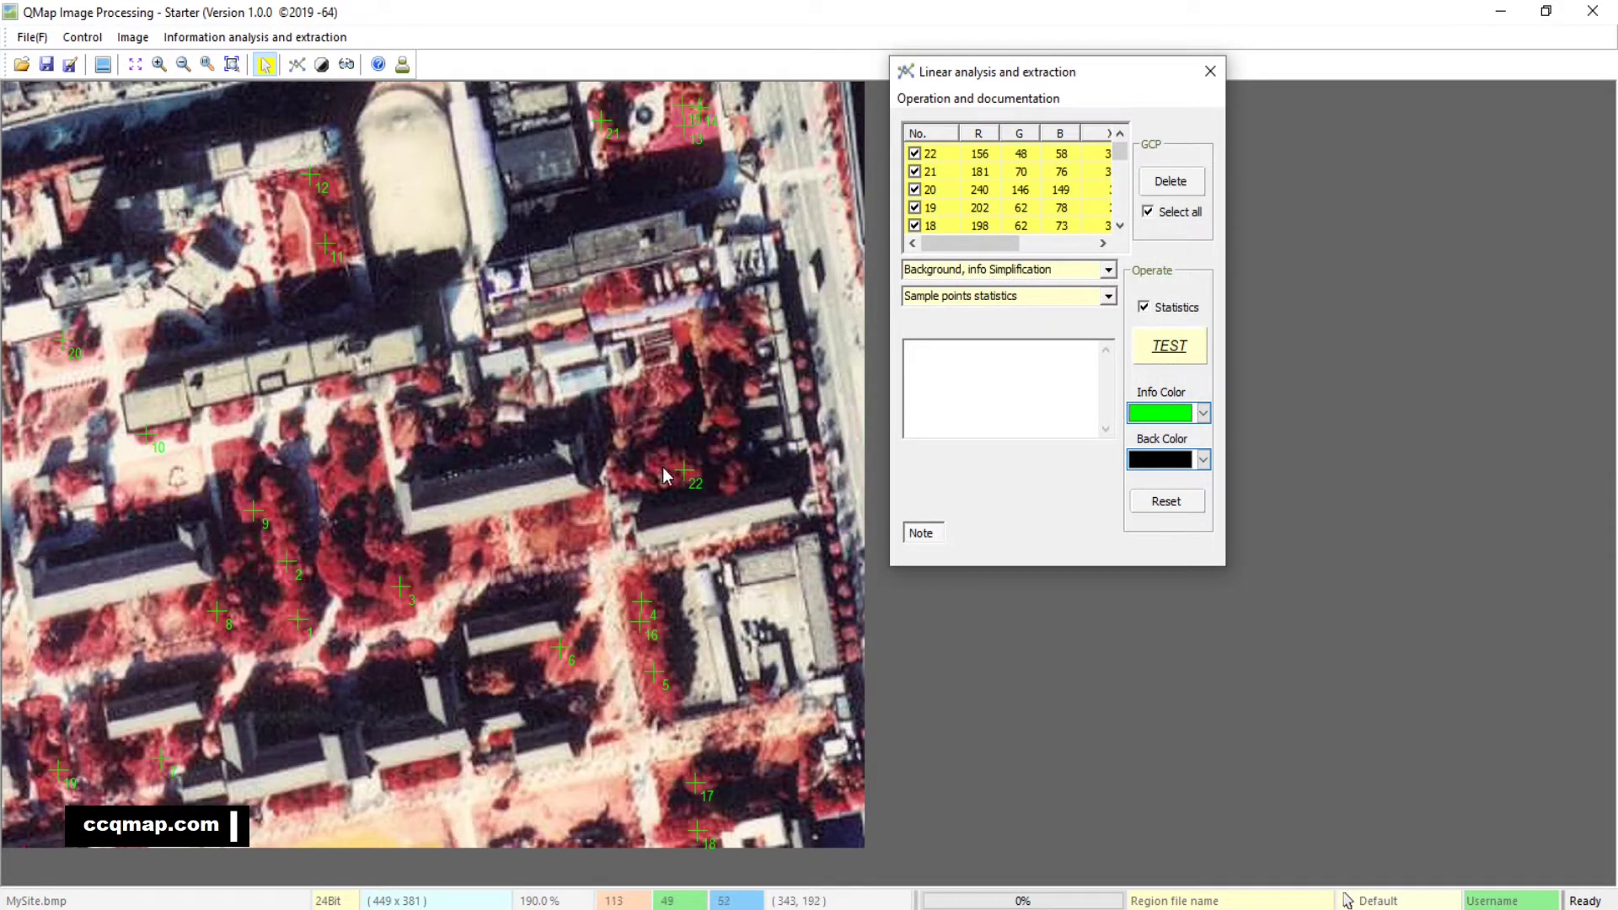
click(657, 459)
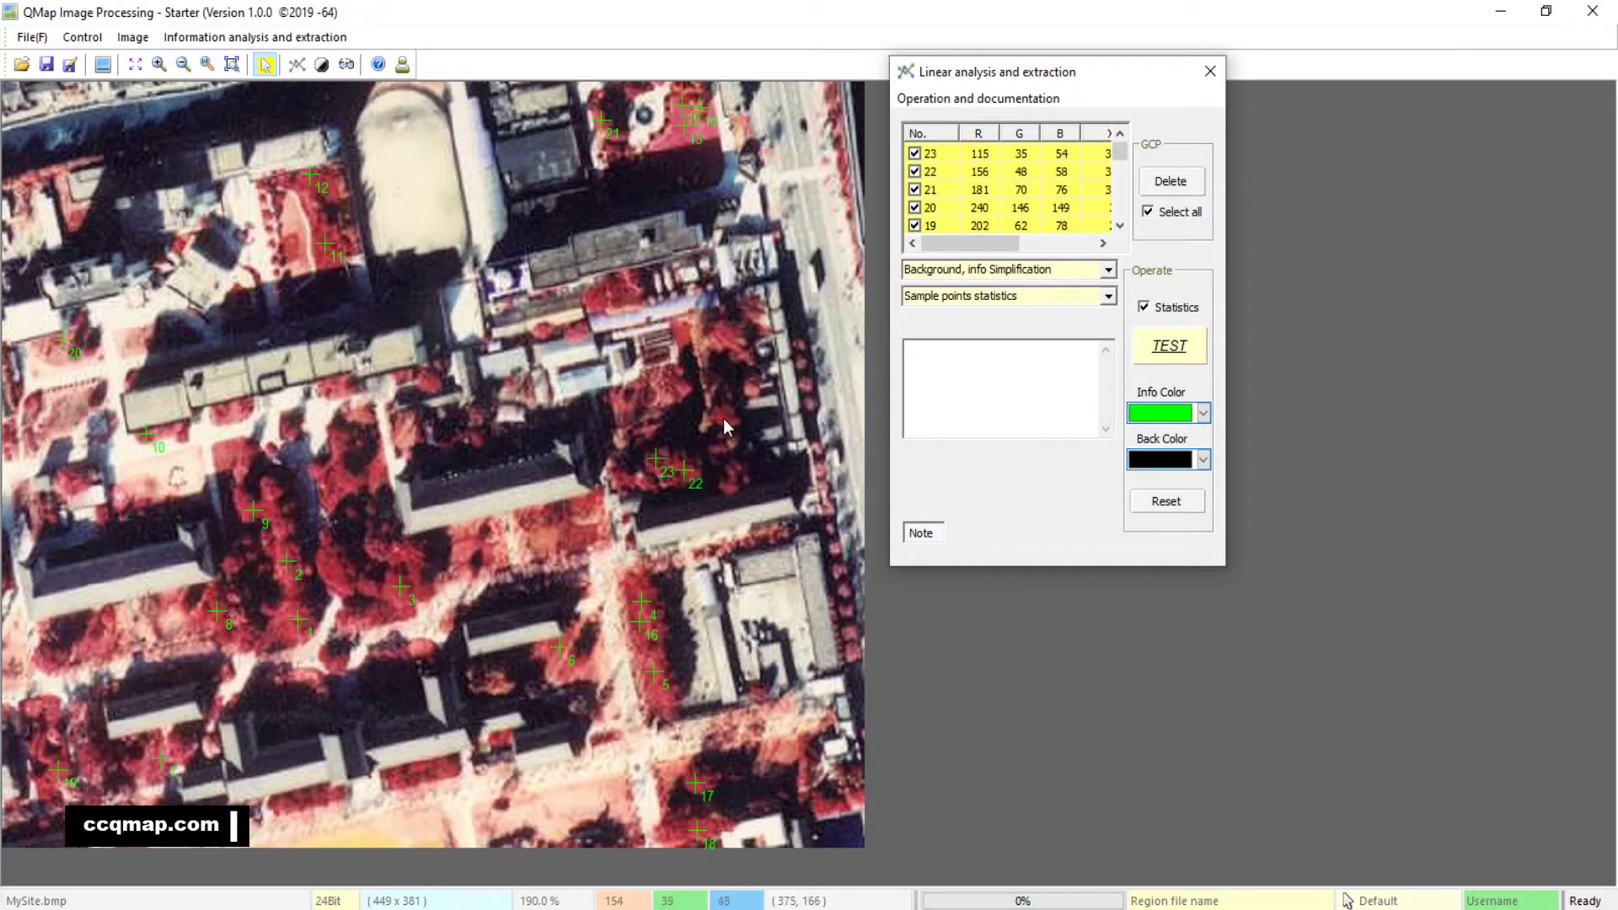
click(723, 418)
click(1167, 358)
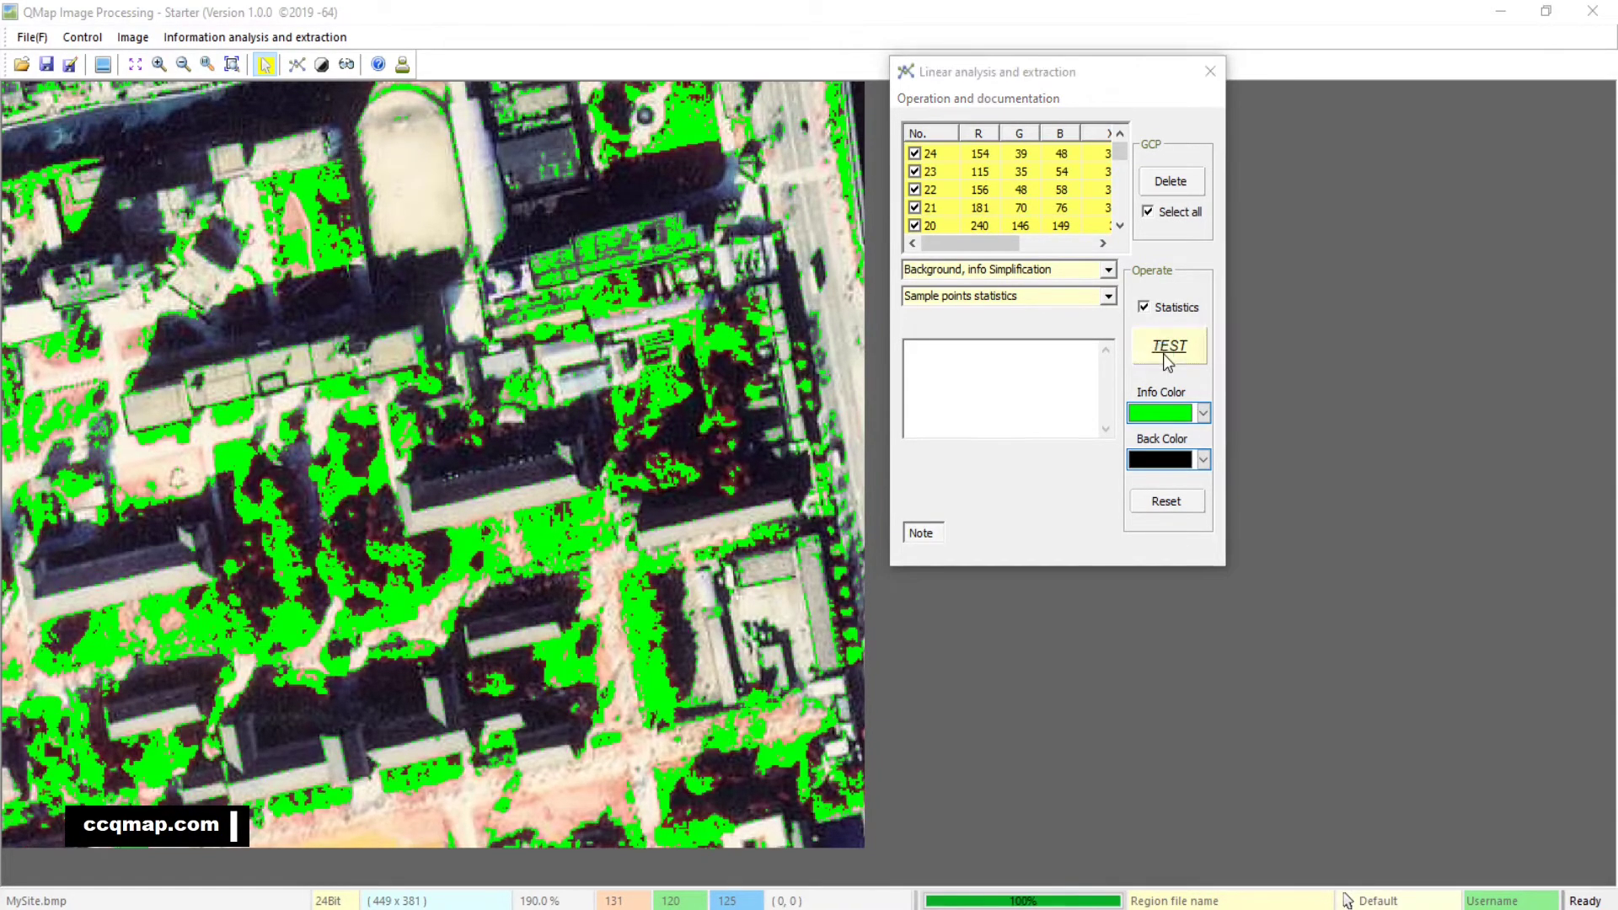
click(1134, 384)
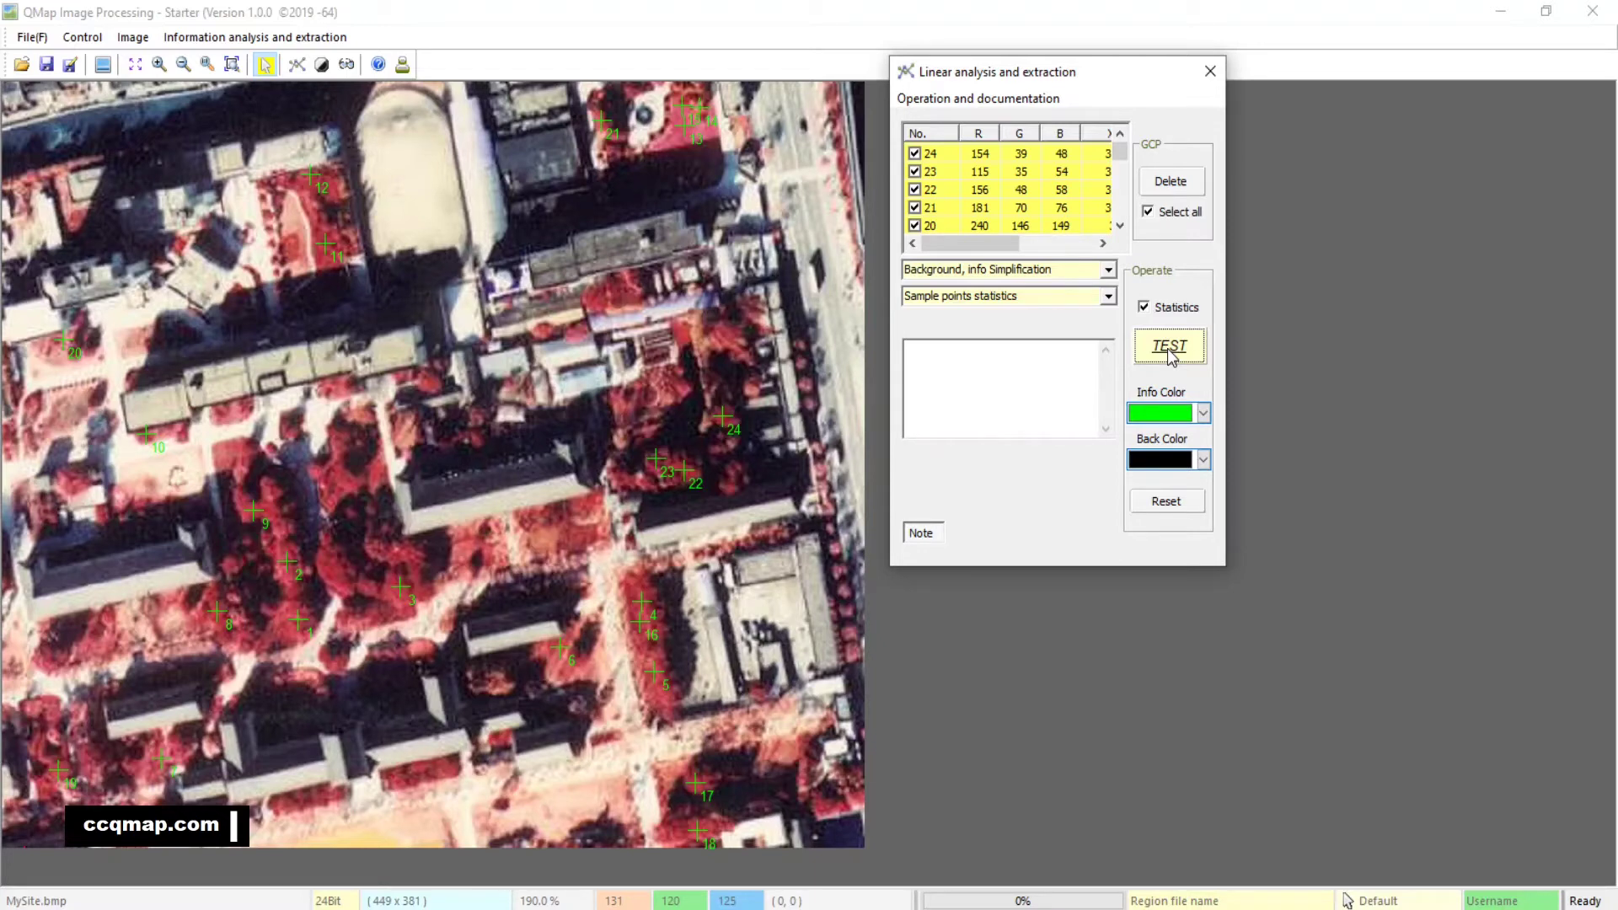
click(1171, 353)
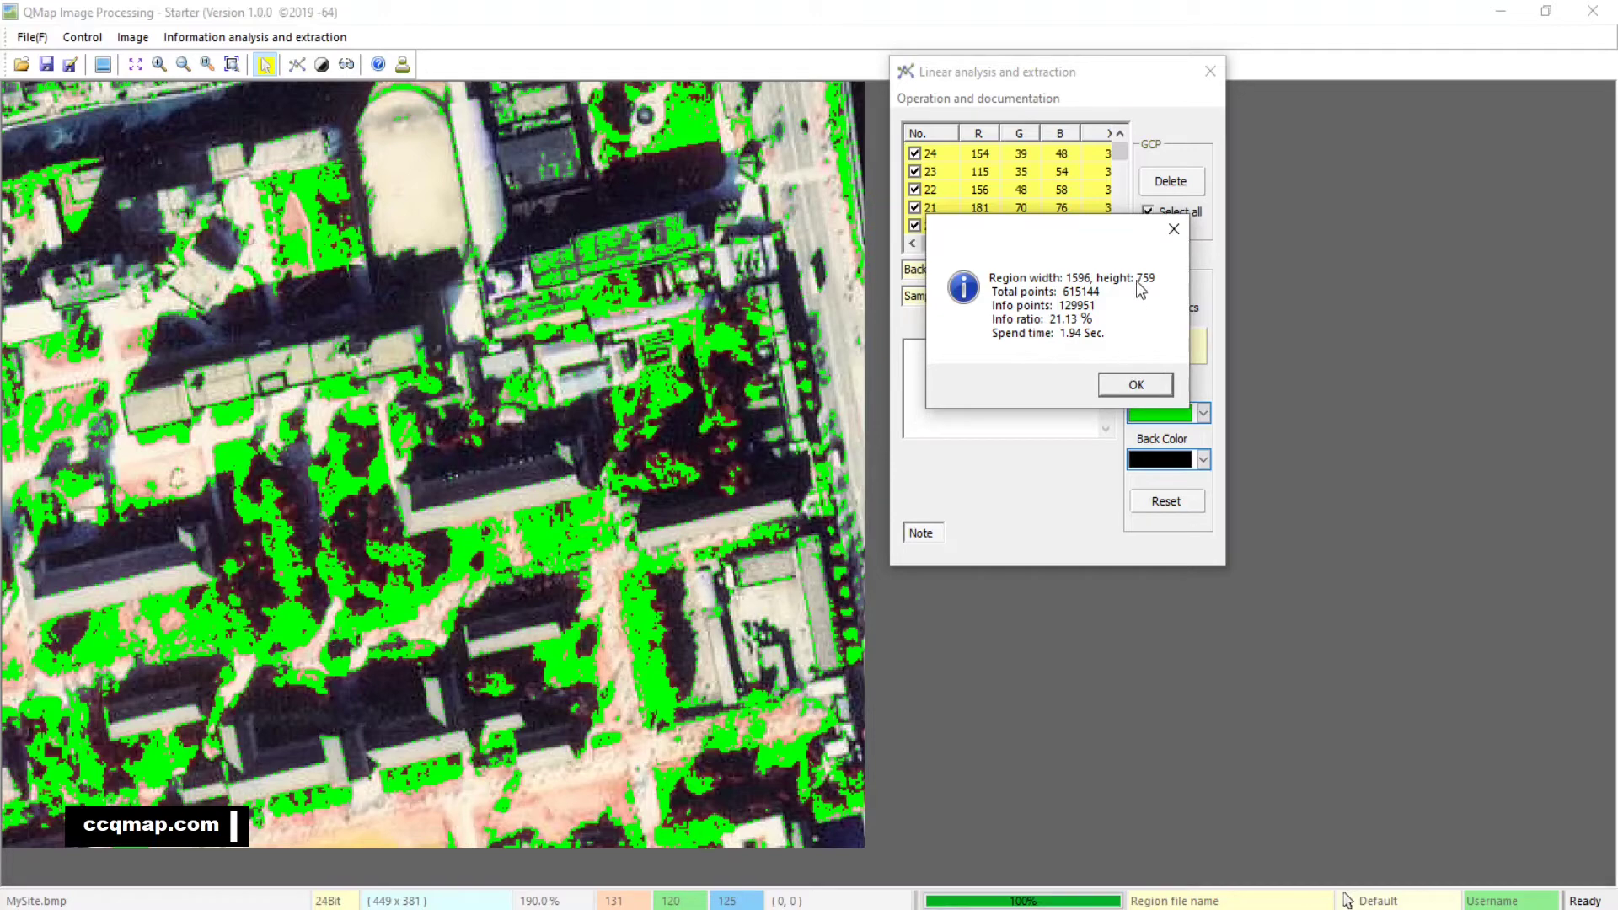
click(1137, 385)
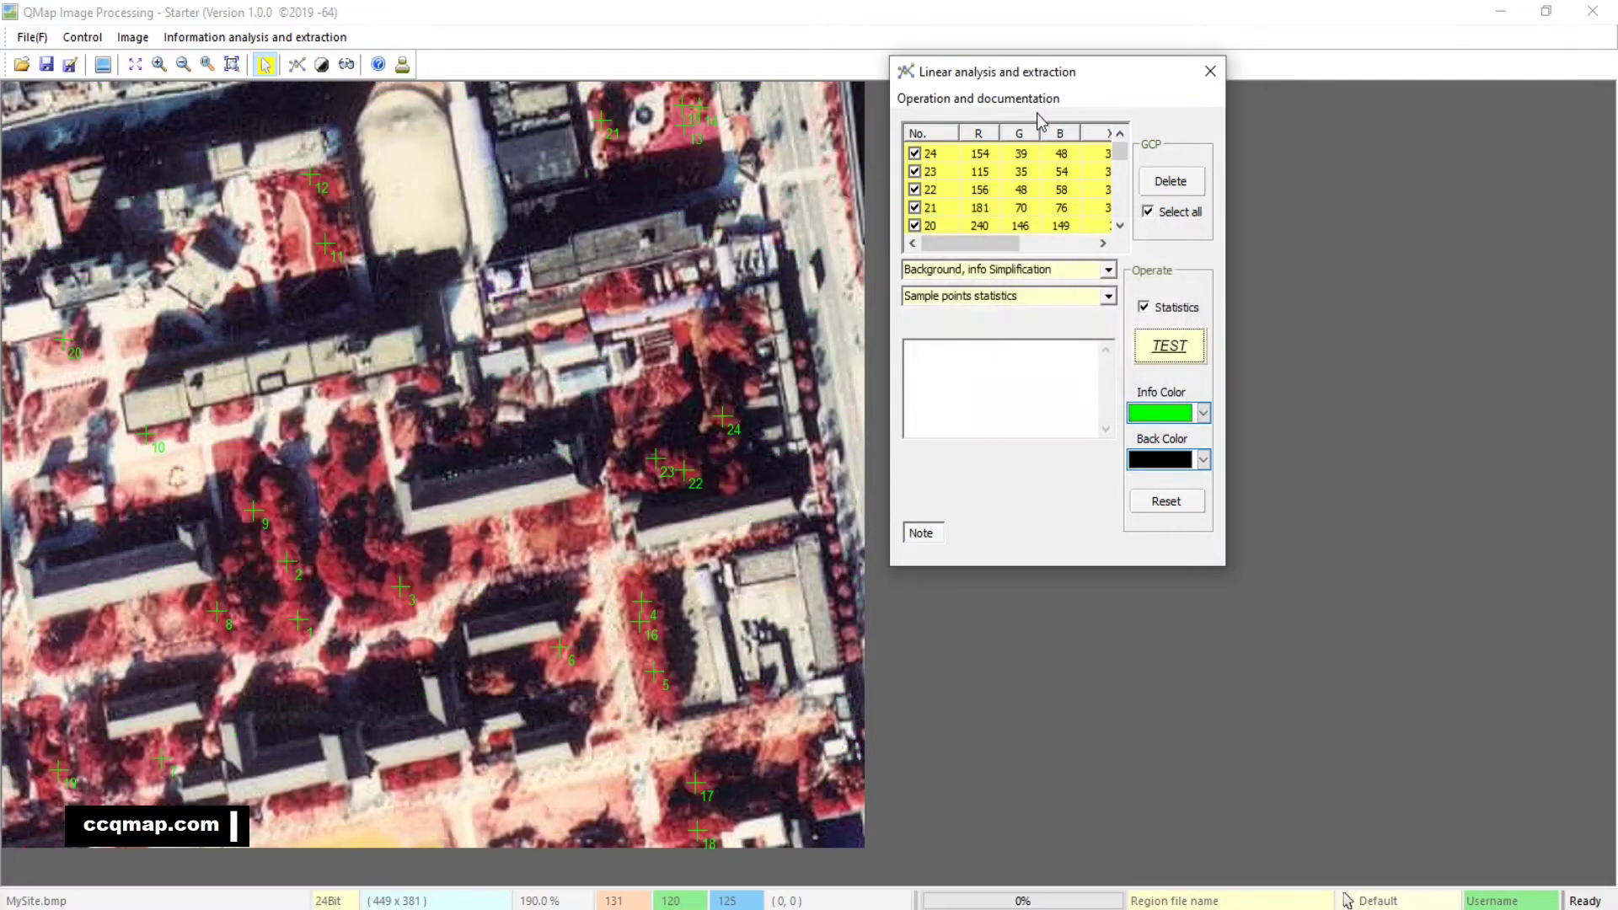
Apply the green extraction to the whole image, dismiss the statistics and close the Linear analysis and extraction dialog.
click(1040, 101)
click(972, 126)
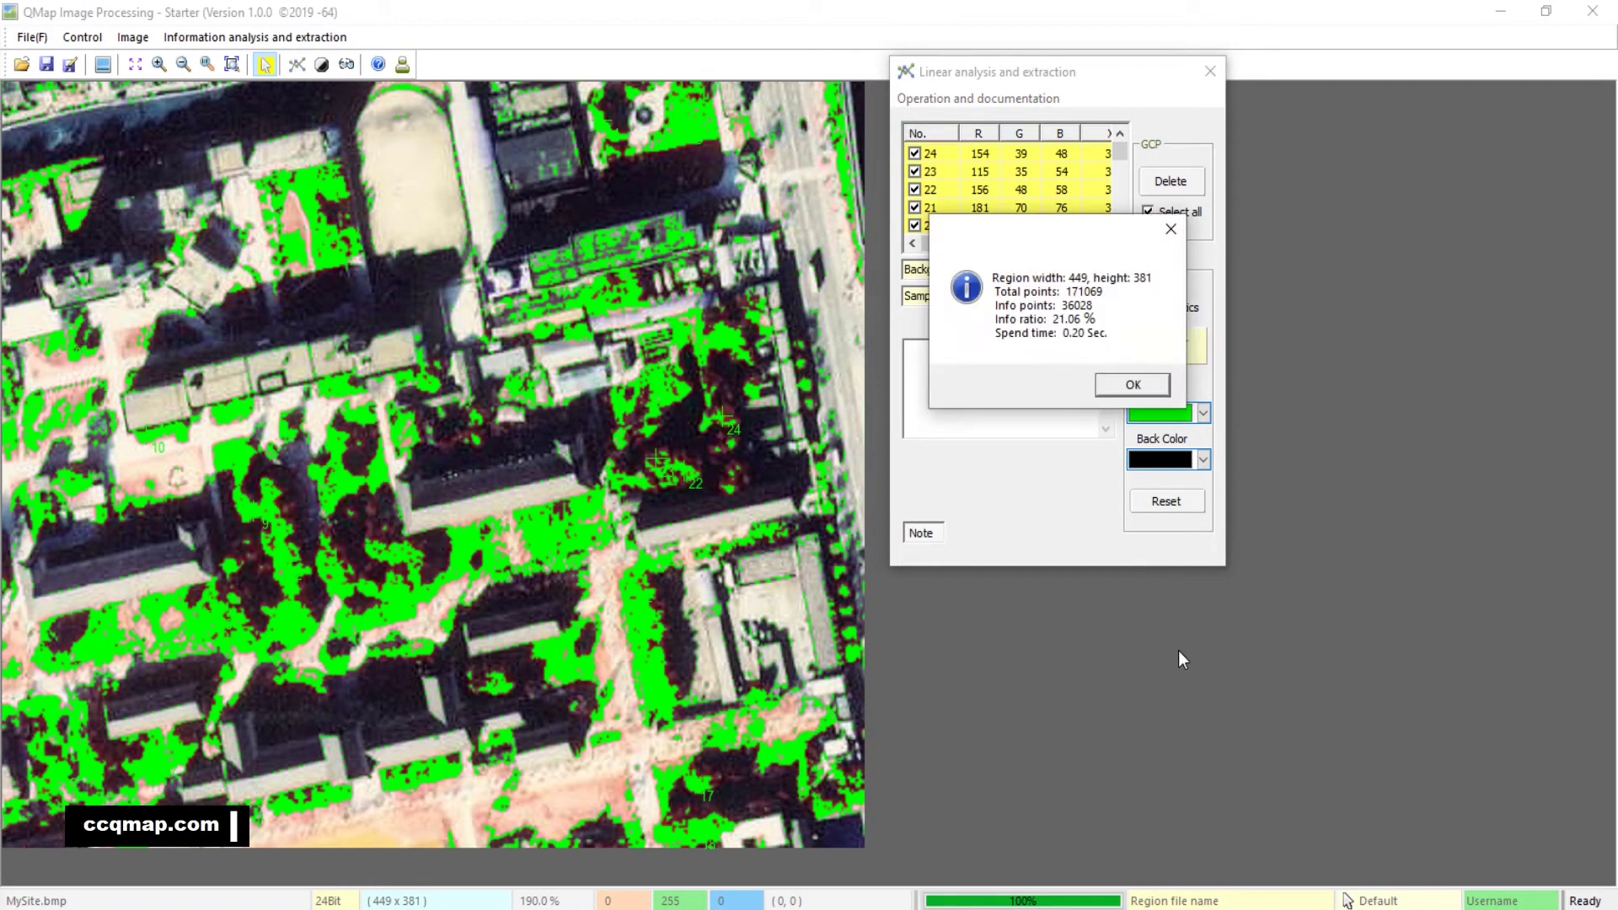
click(1161, 386)
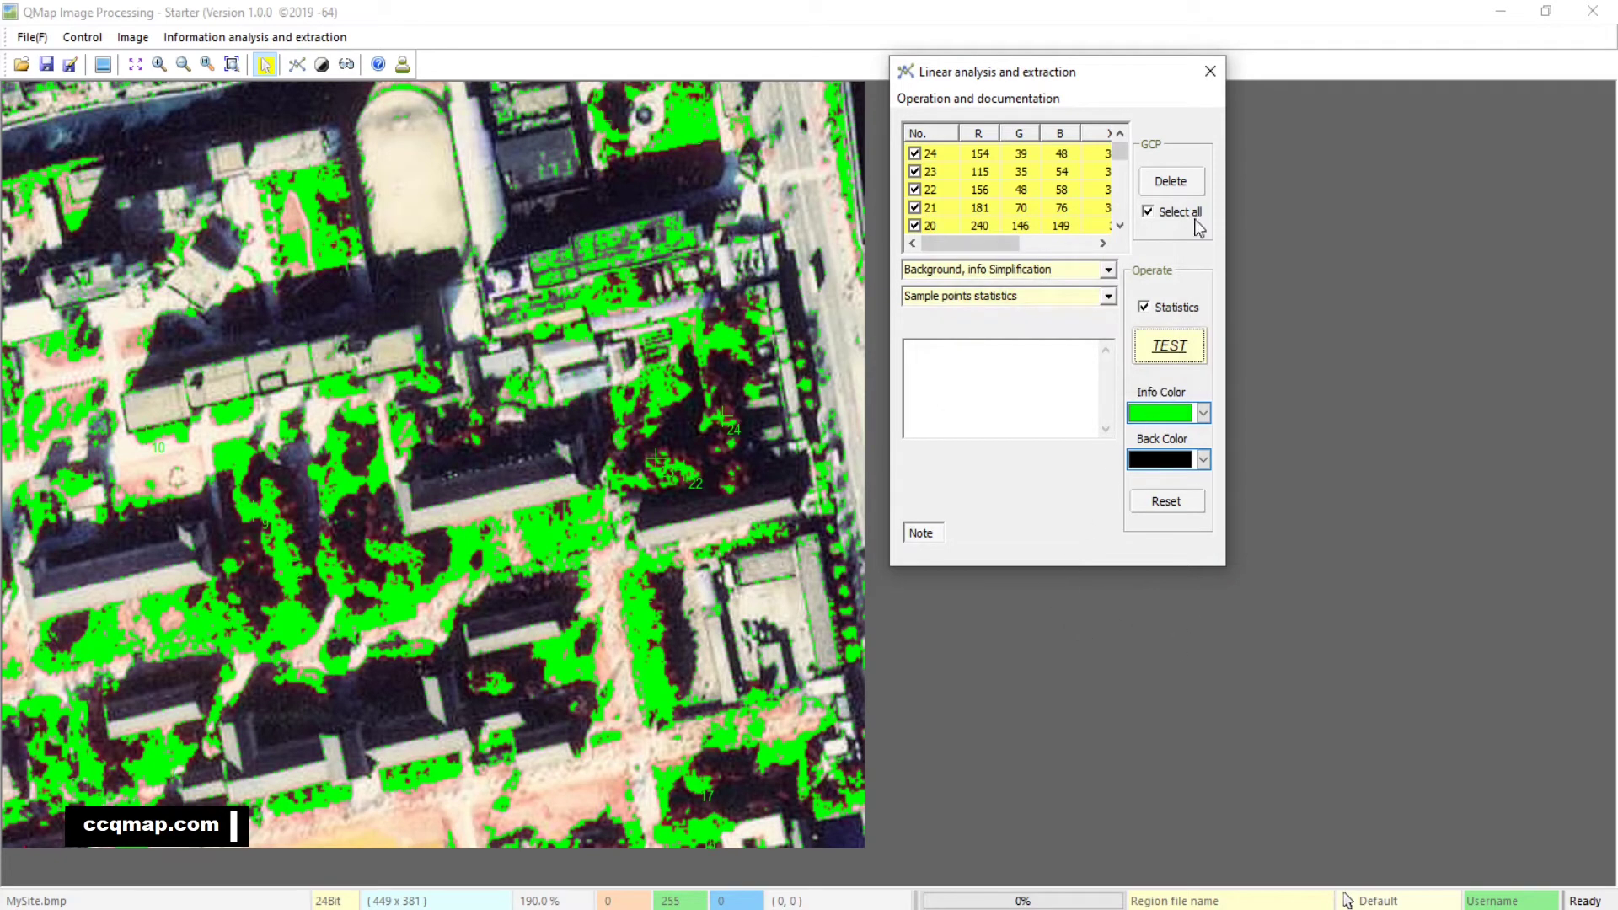
click(1211, 73)
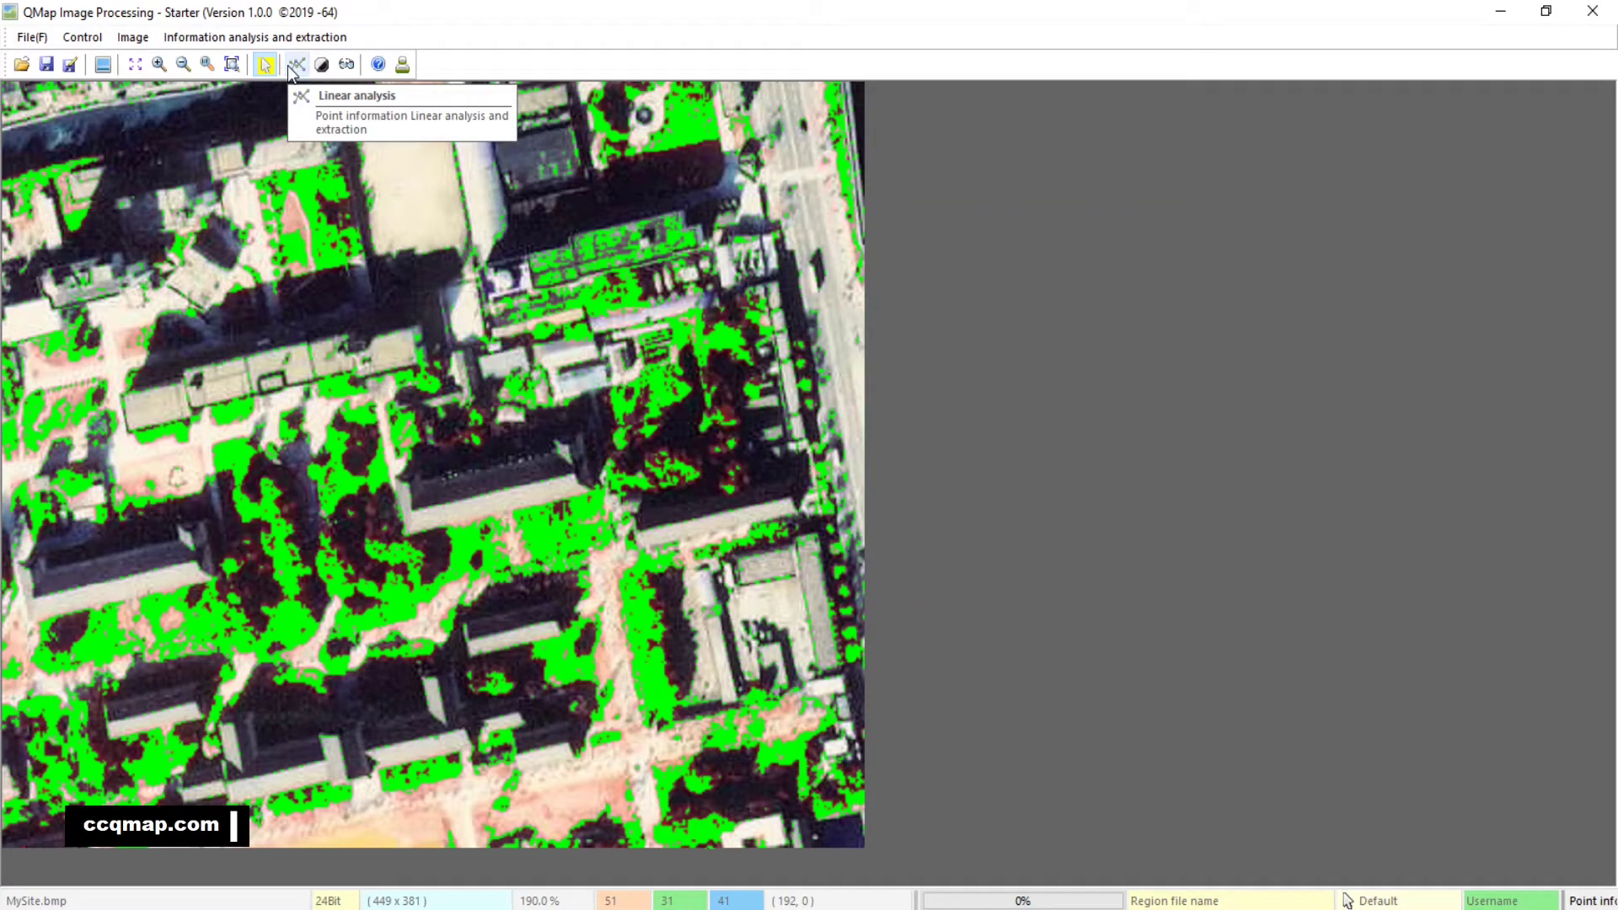
Reopen Linear analysis and extraction and set the Info Color to blue.
click(294, 67)
drag(1430, 65, 941, 141)
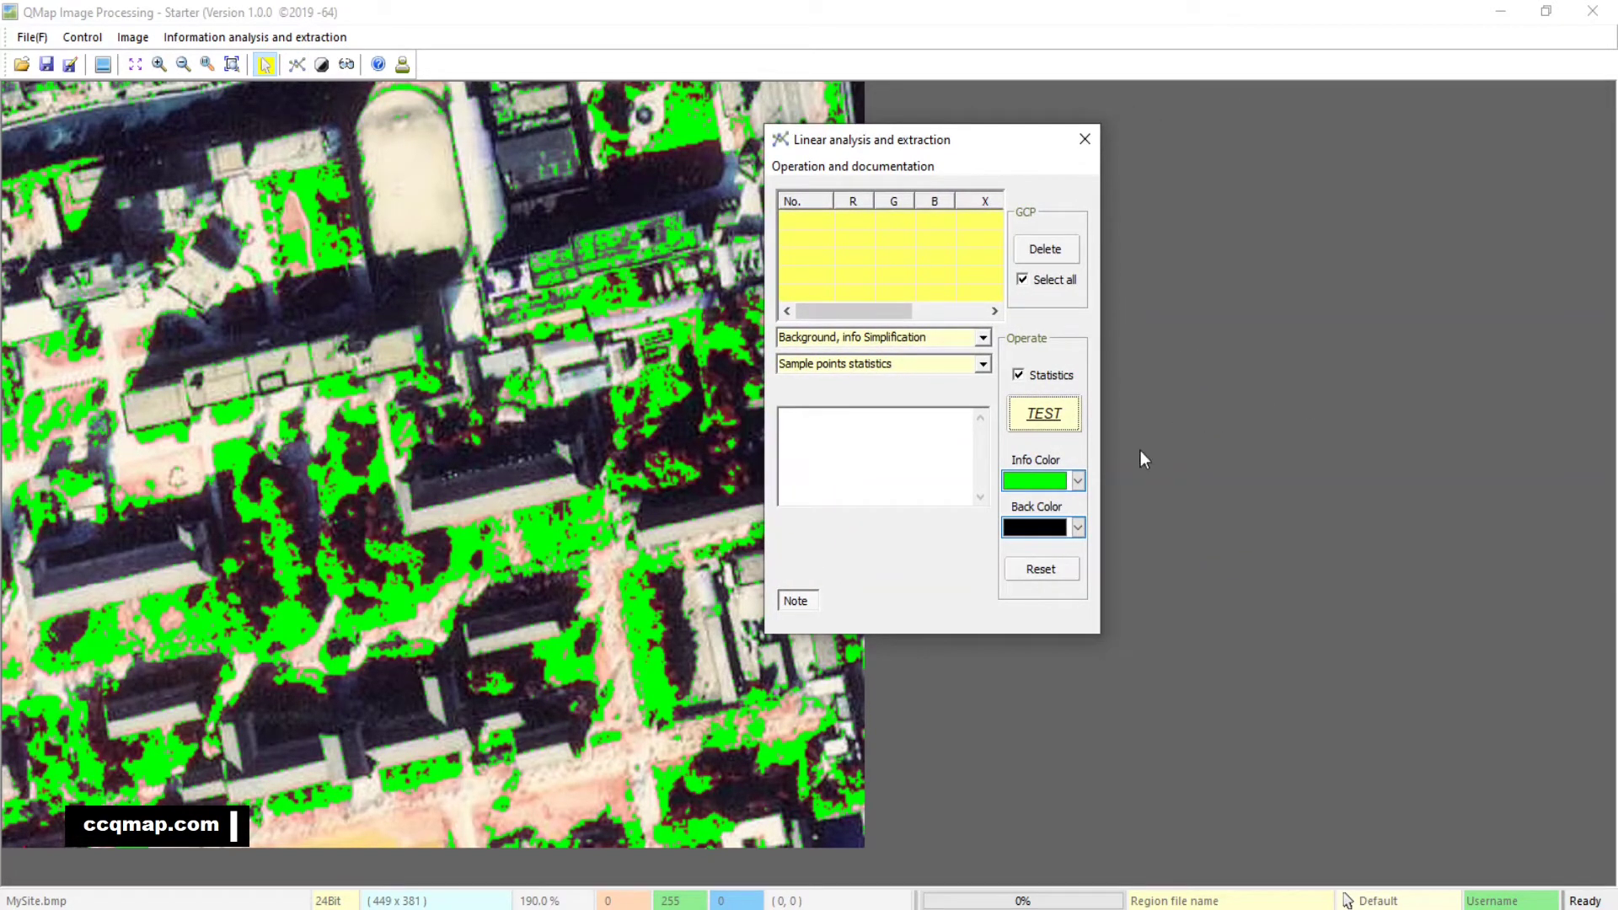
click(1078, 481)
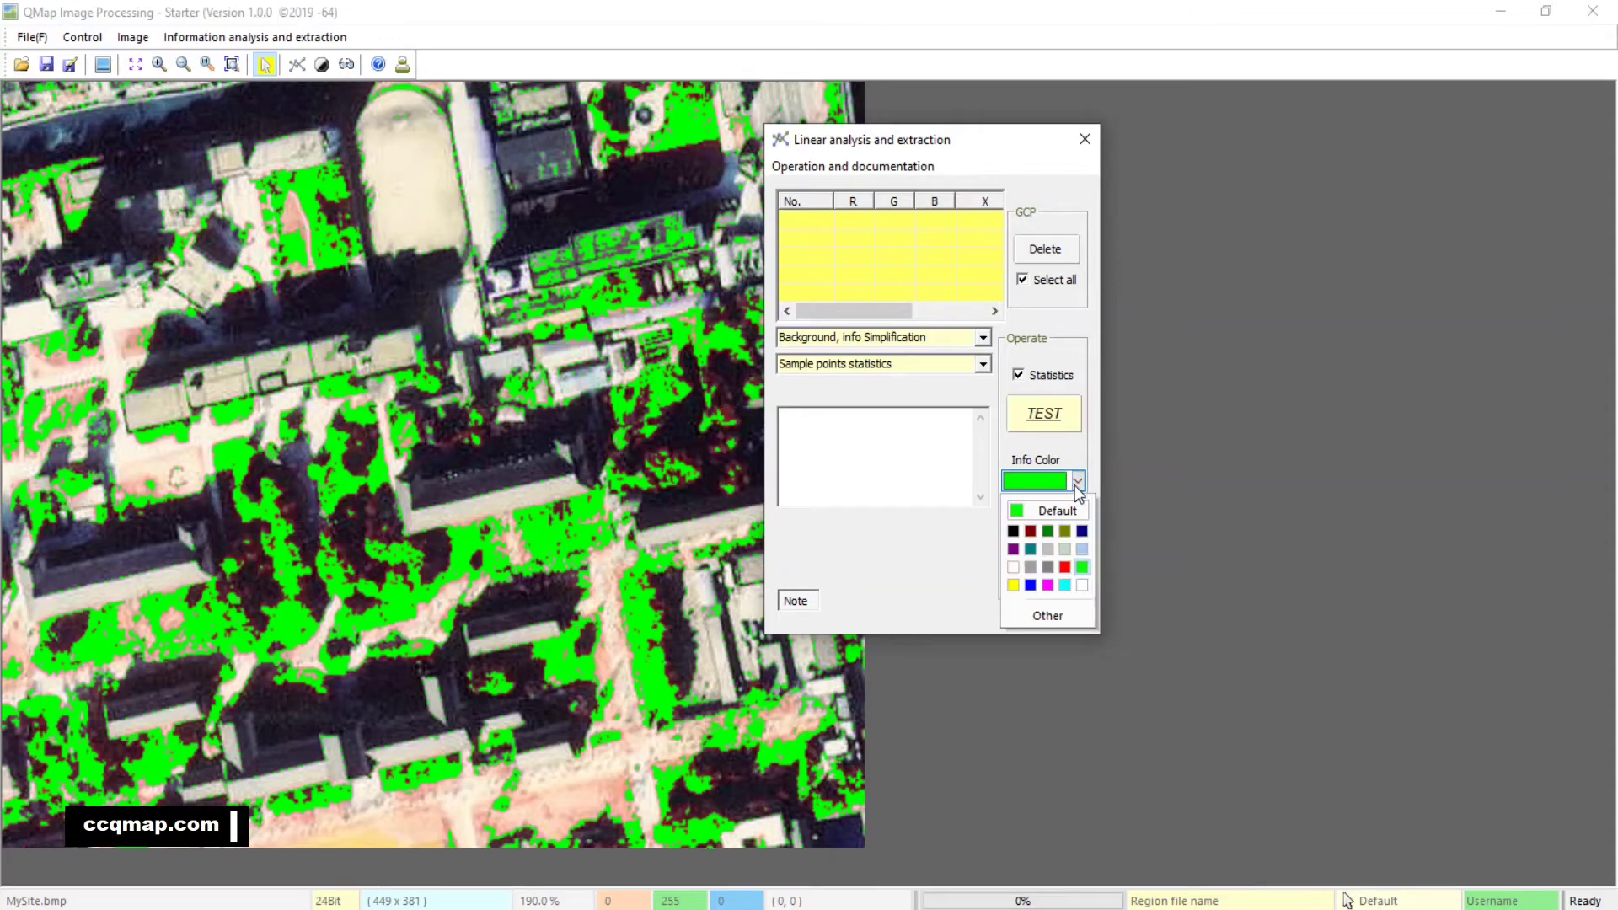
click(1031, 585)
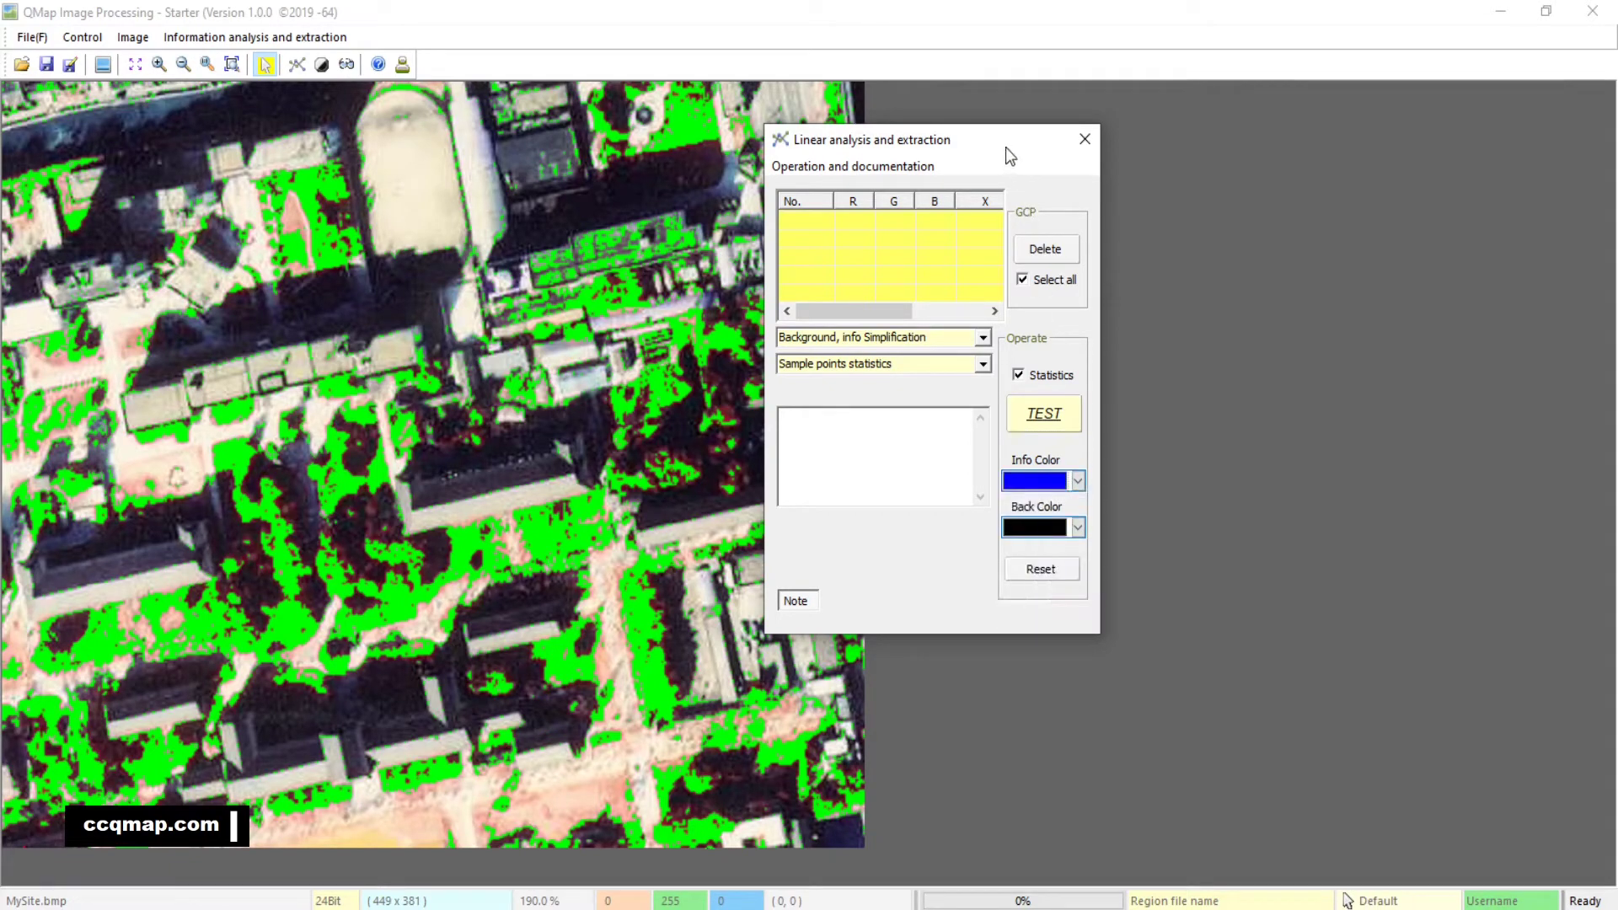
drag(1003, 152, 1064, 144)
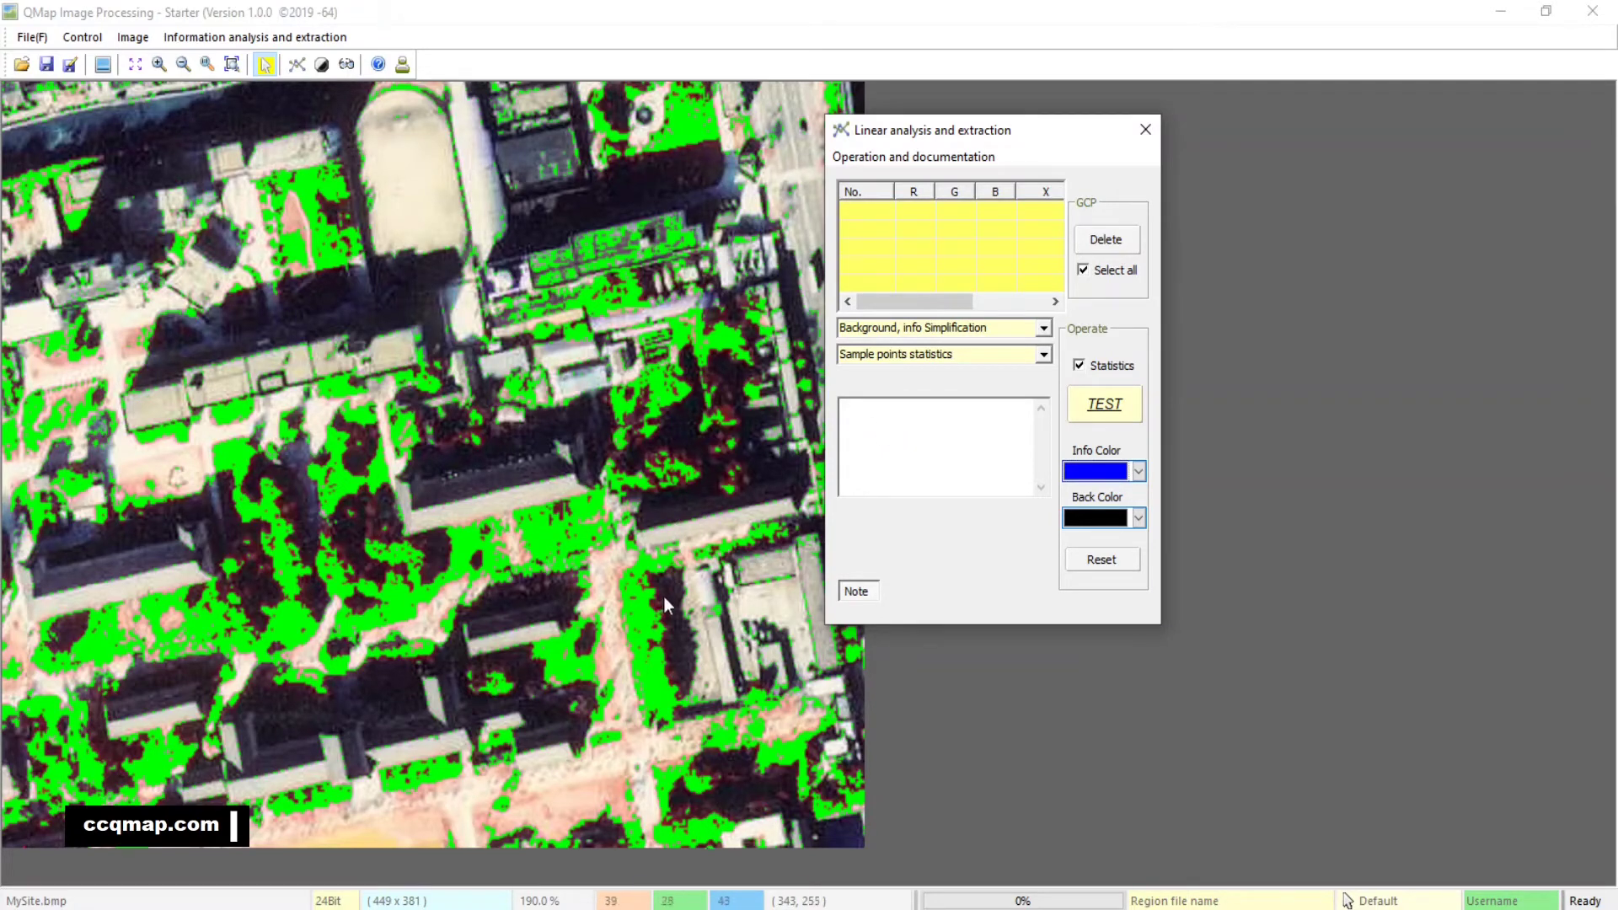
Place ten sample points on the remaining dark vegetation and shadow areas across the image, moving the dialog clear of it.
click(653, 440)
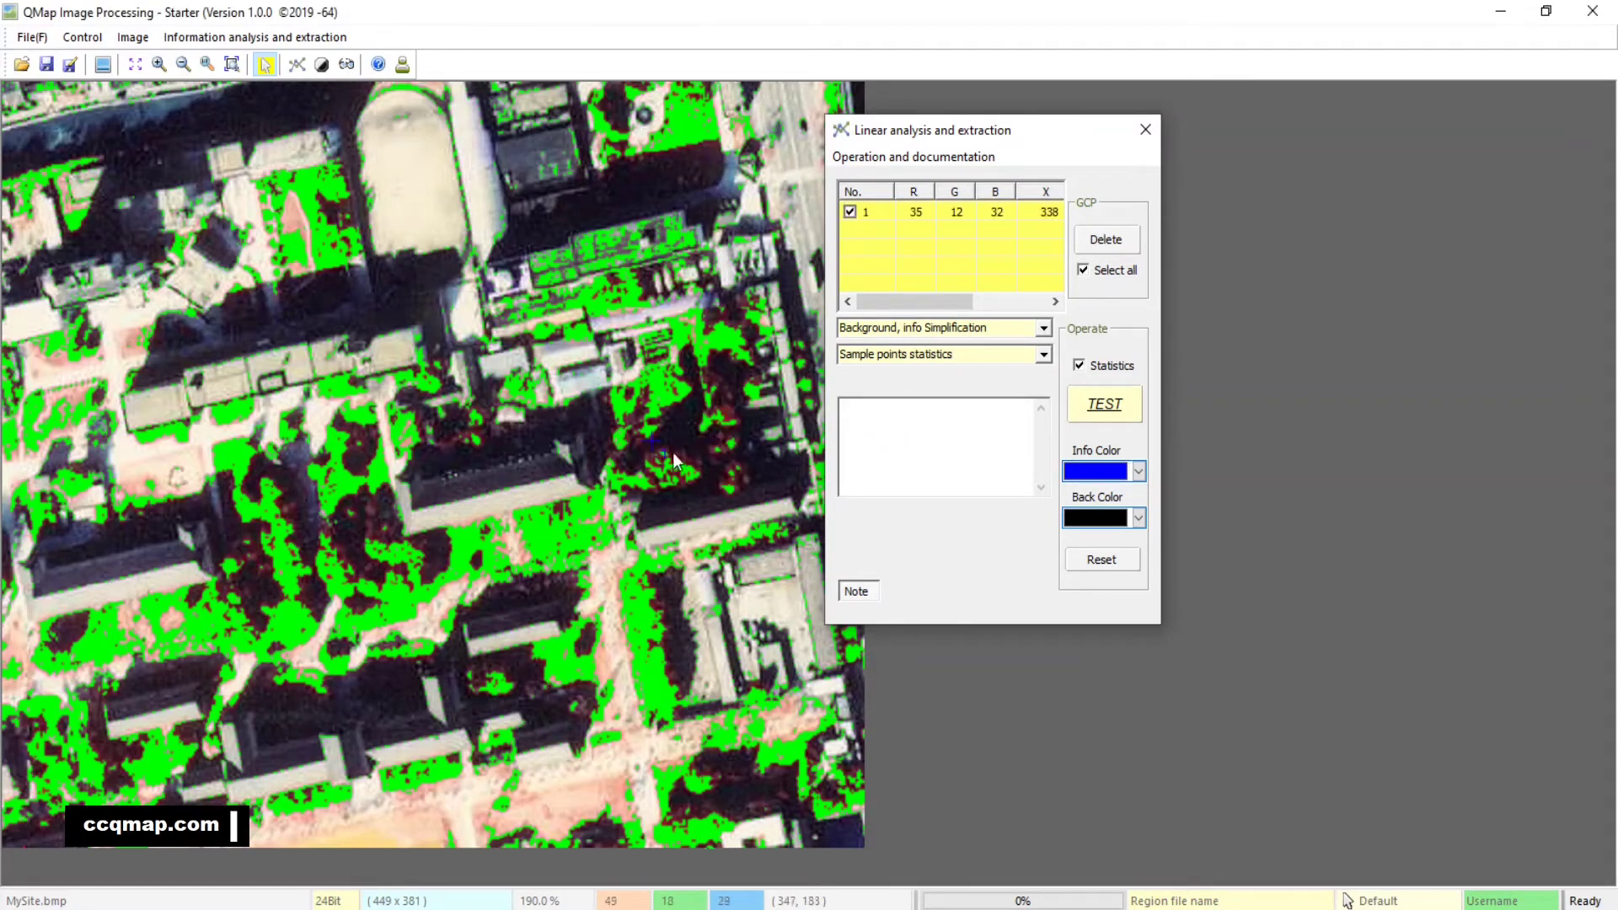
click(731, 415)
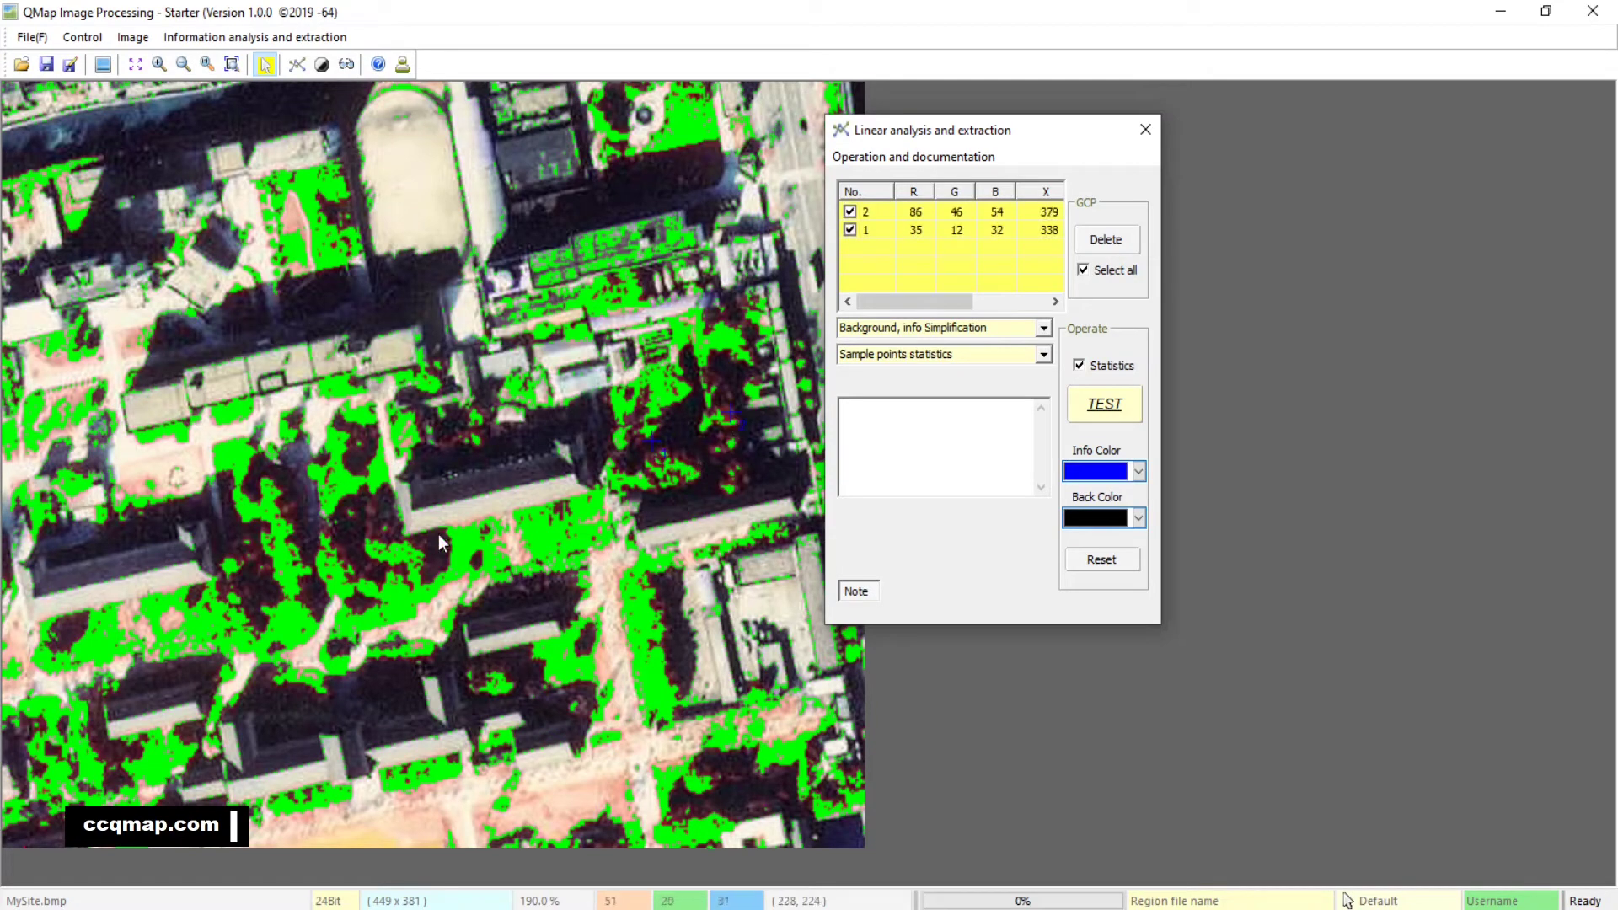
click(378, 504)
click(396, 690)
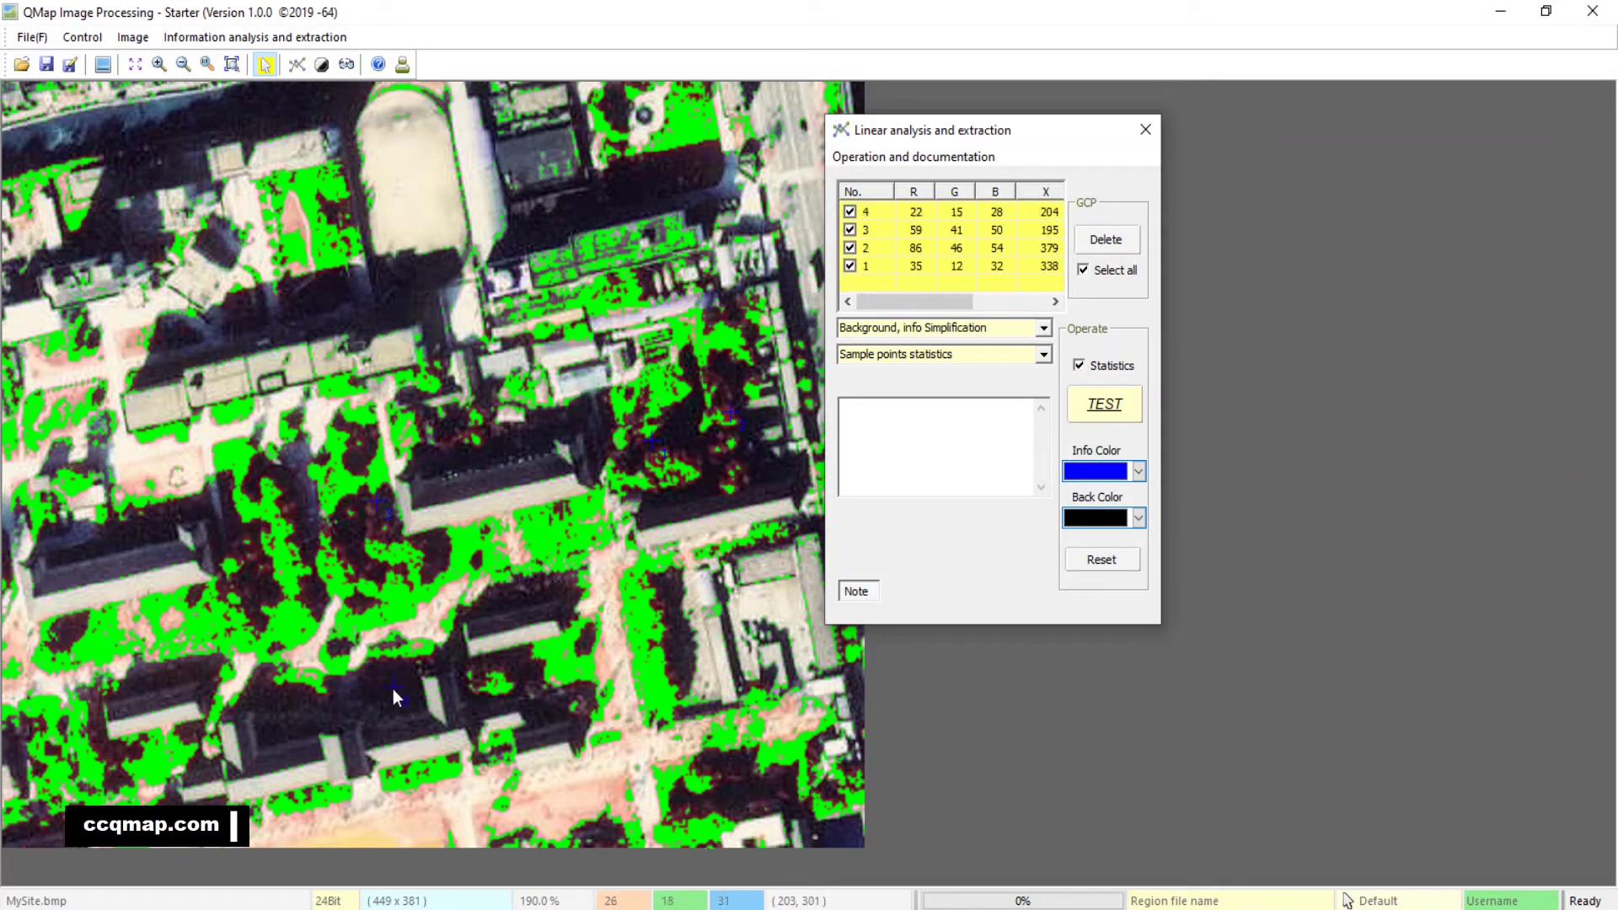
click(124, 533)
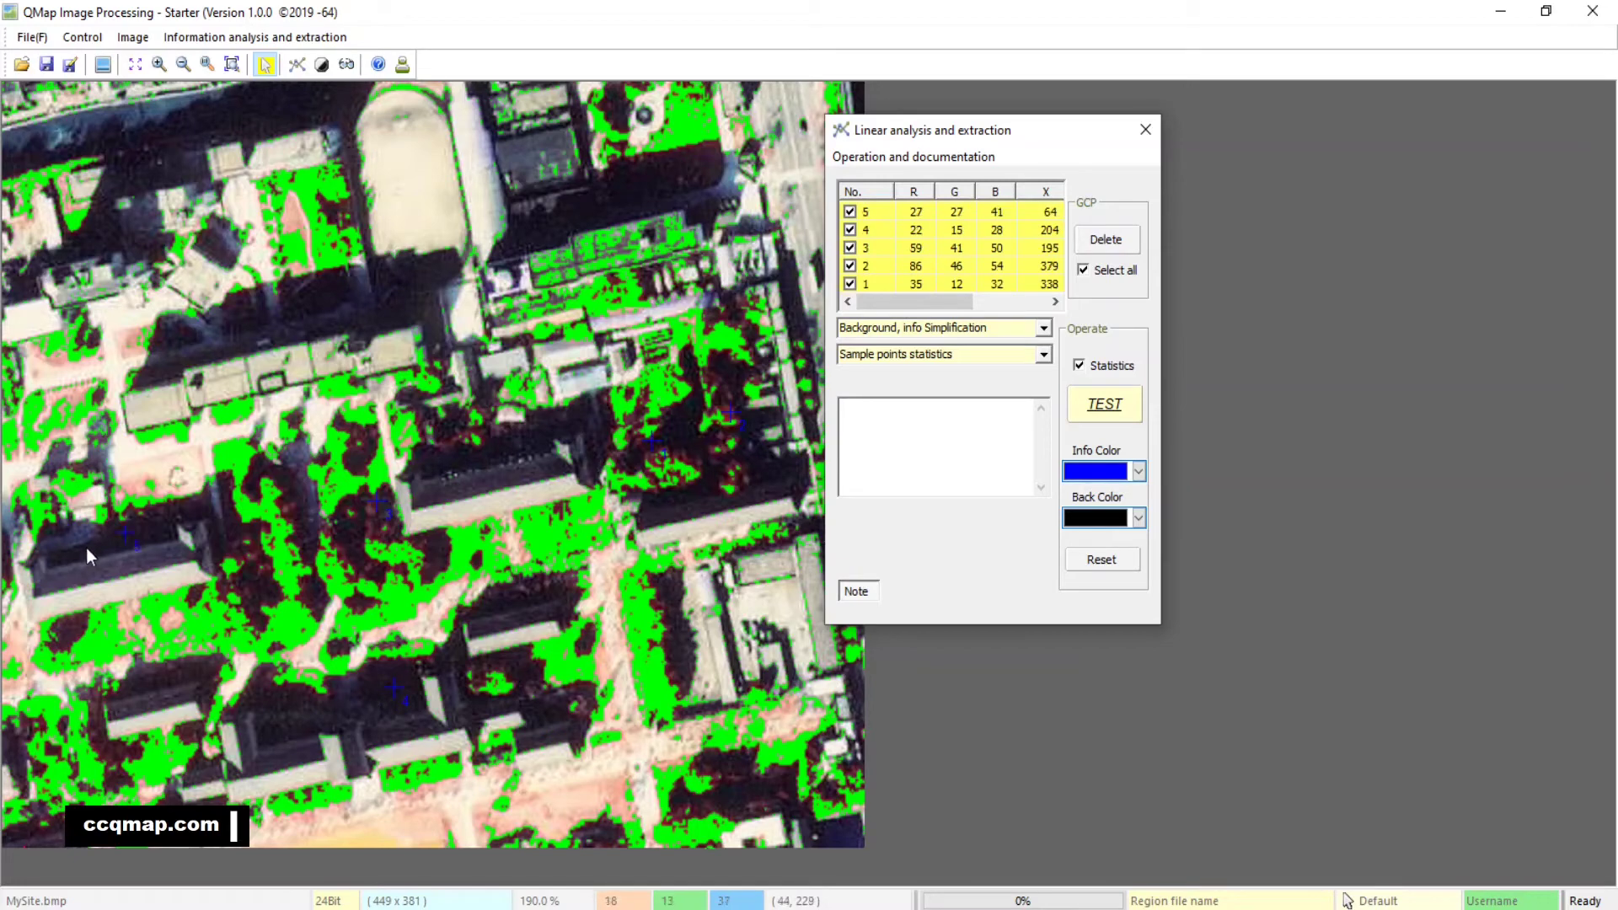
click(78, 552)
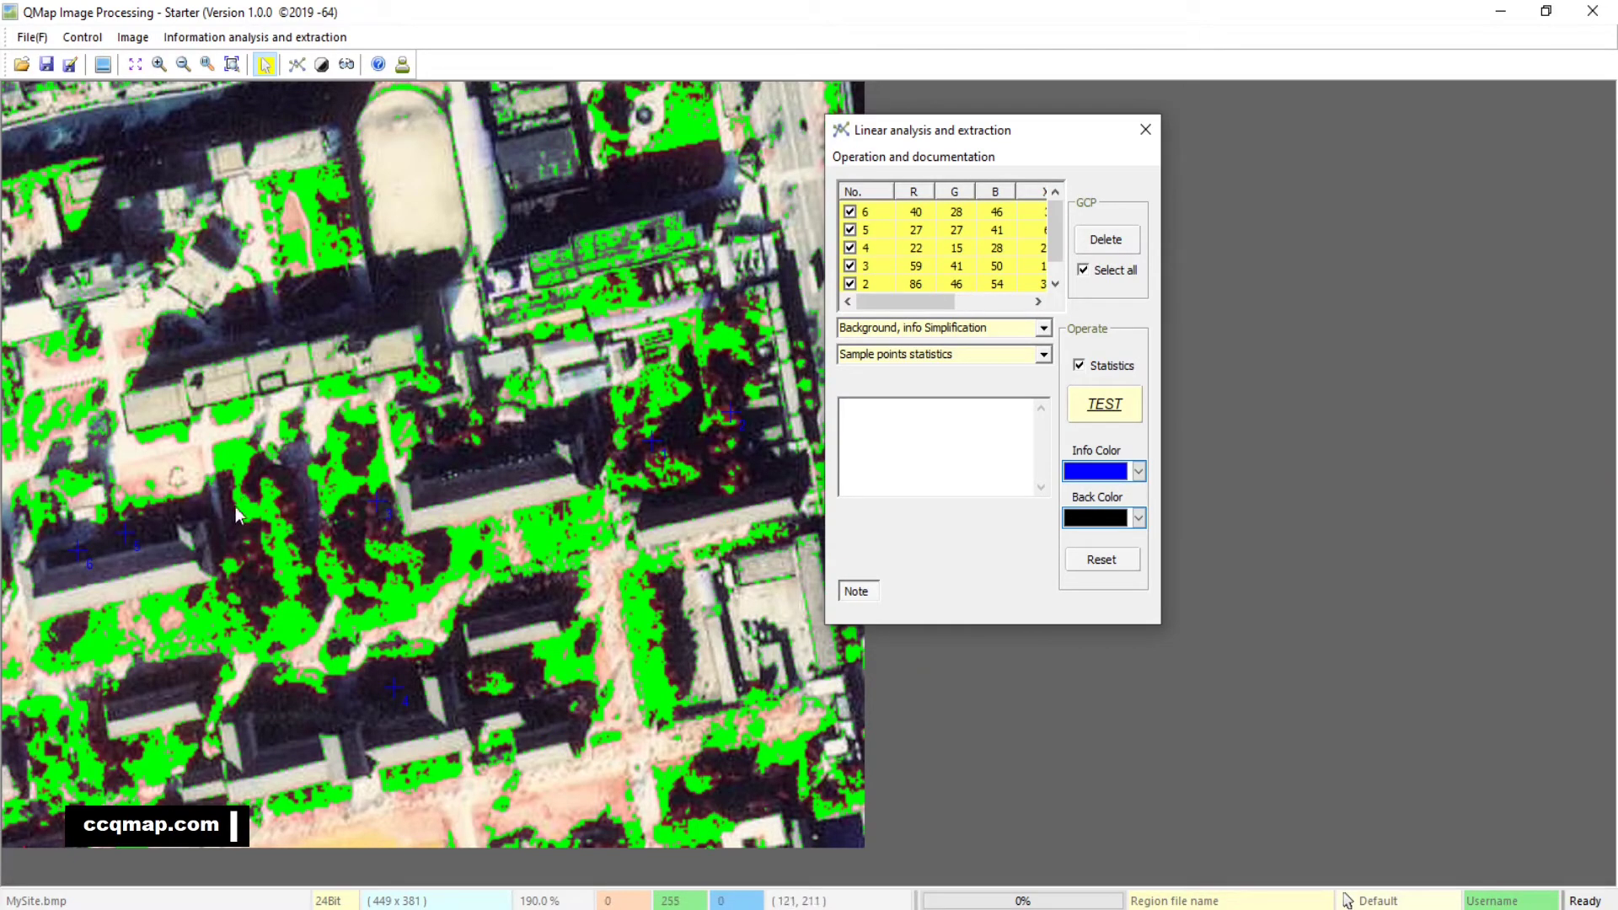
click(234, 317)
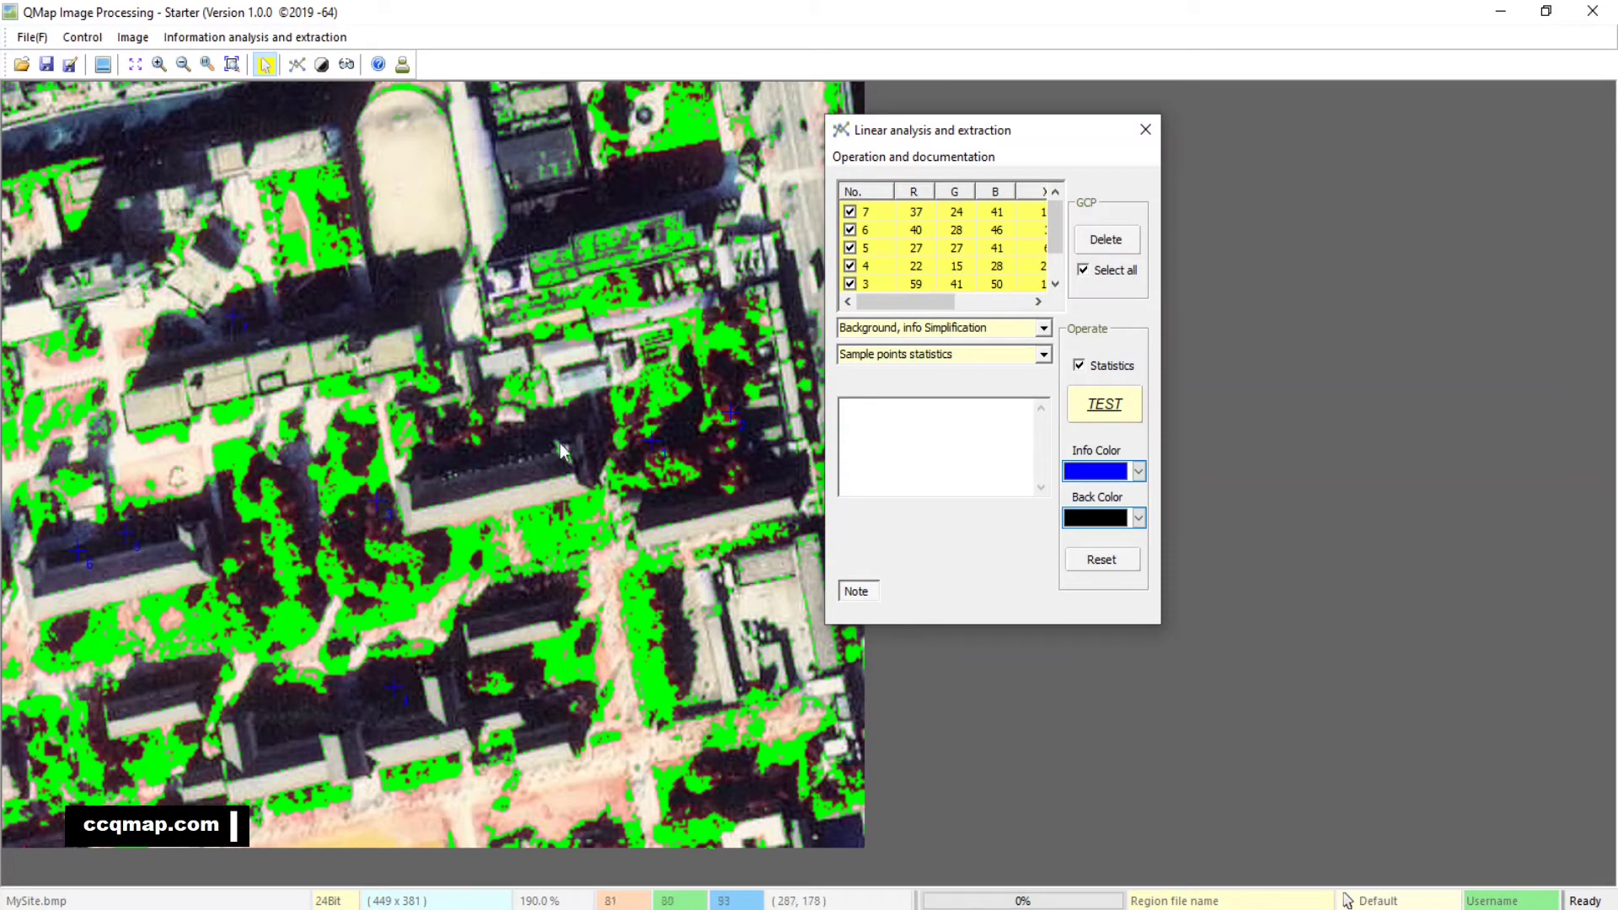
click(276, 697)
click(736, 762)
mouse_move(969, 132)
mouse_down()
mouse_move(1143, 124)
mouse_move(1123, 124)
mouse_up()
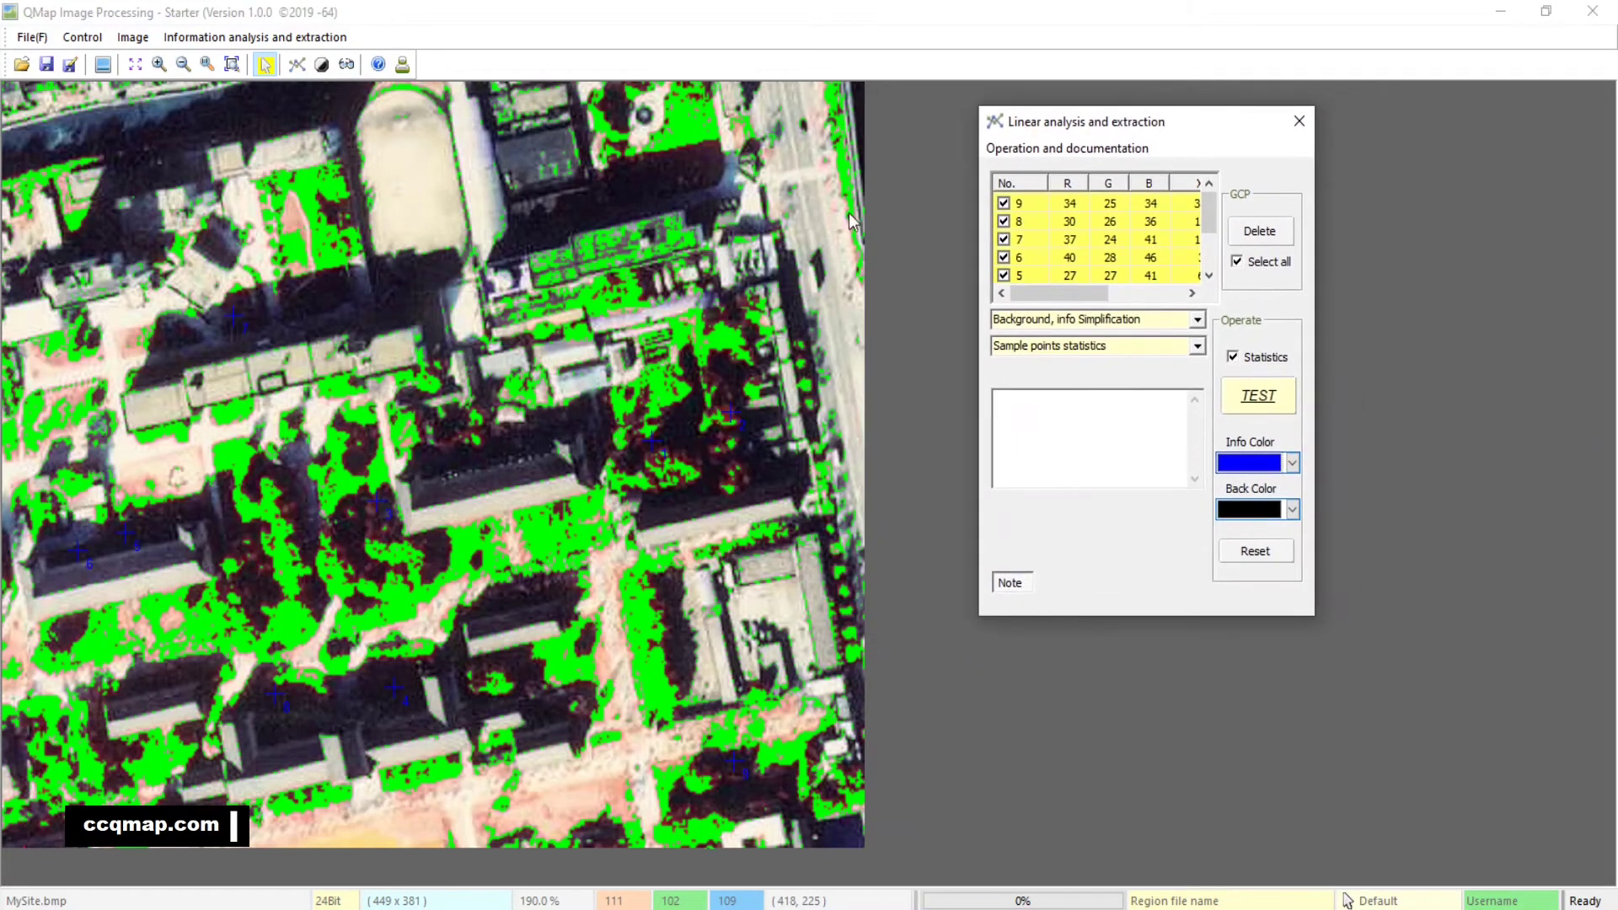
click(323, 297)
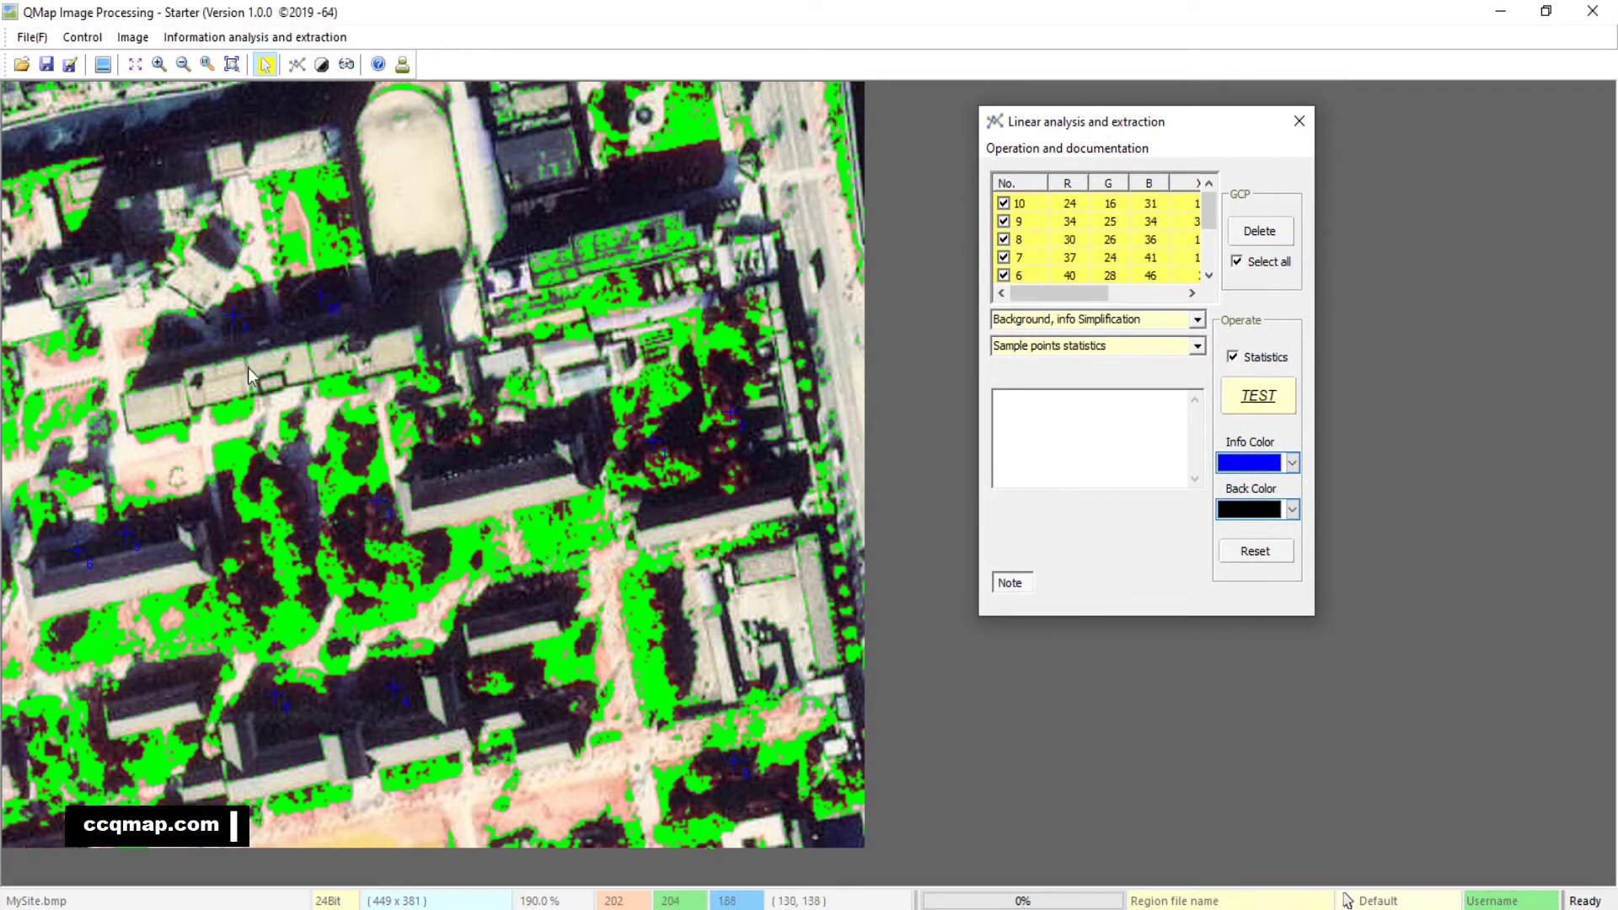
Test the blue extraction twice with the ten sample points, reviewing and dismissing the statistics each time.
click(1264, 406)
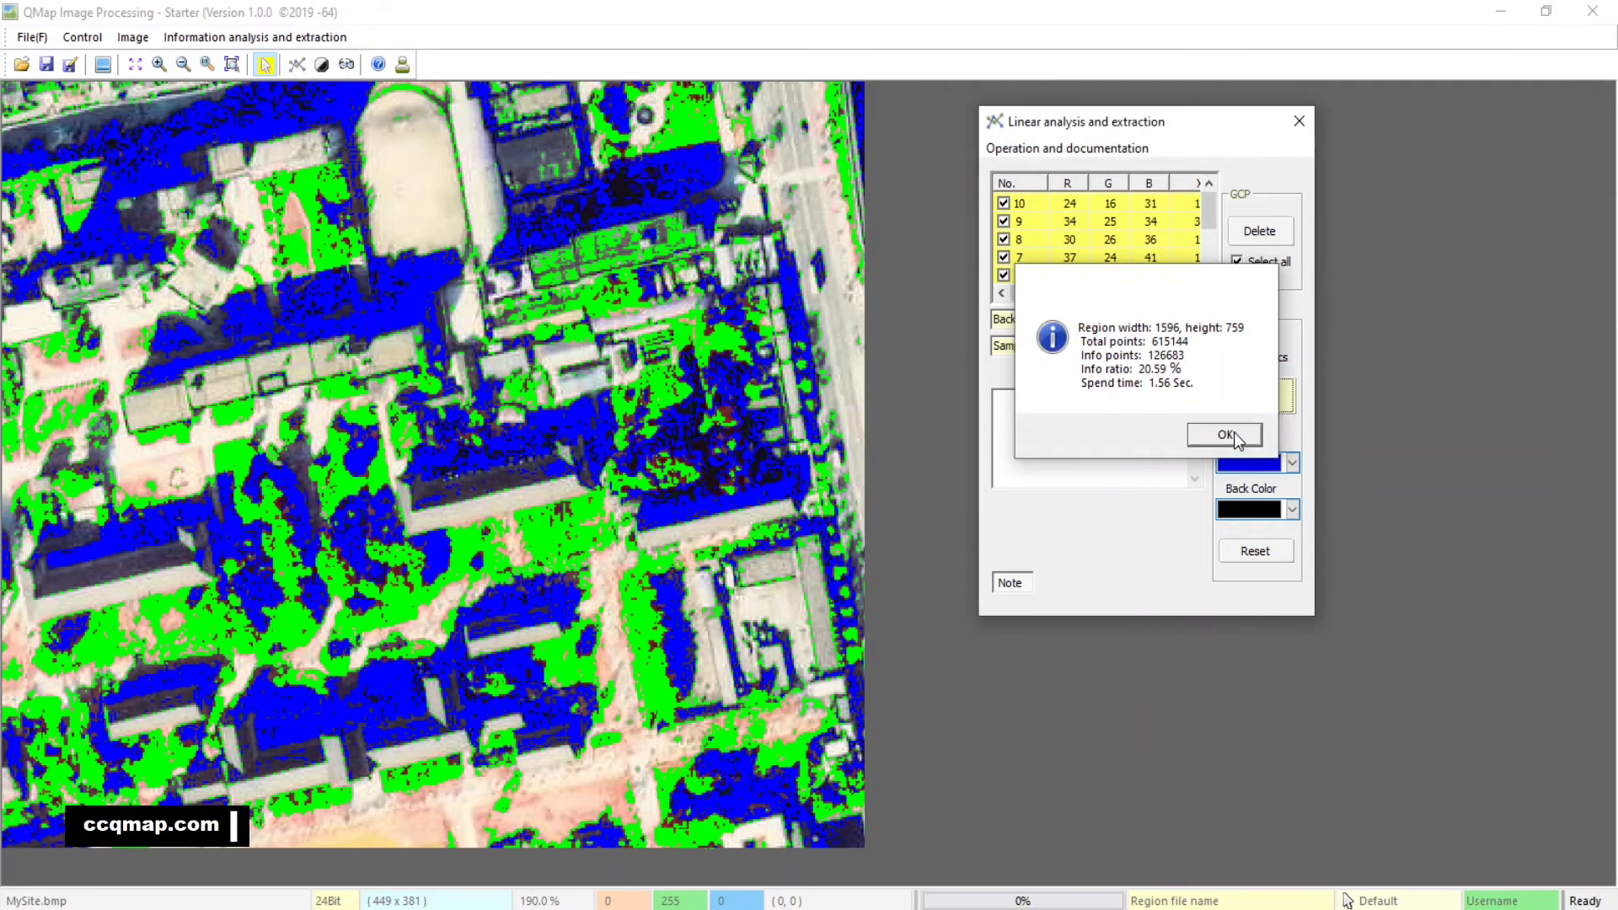
click(1235, 437)
click(1245, 408)
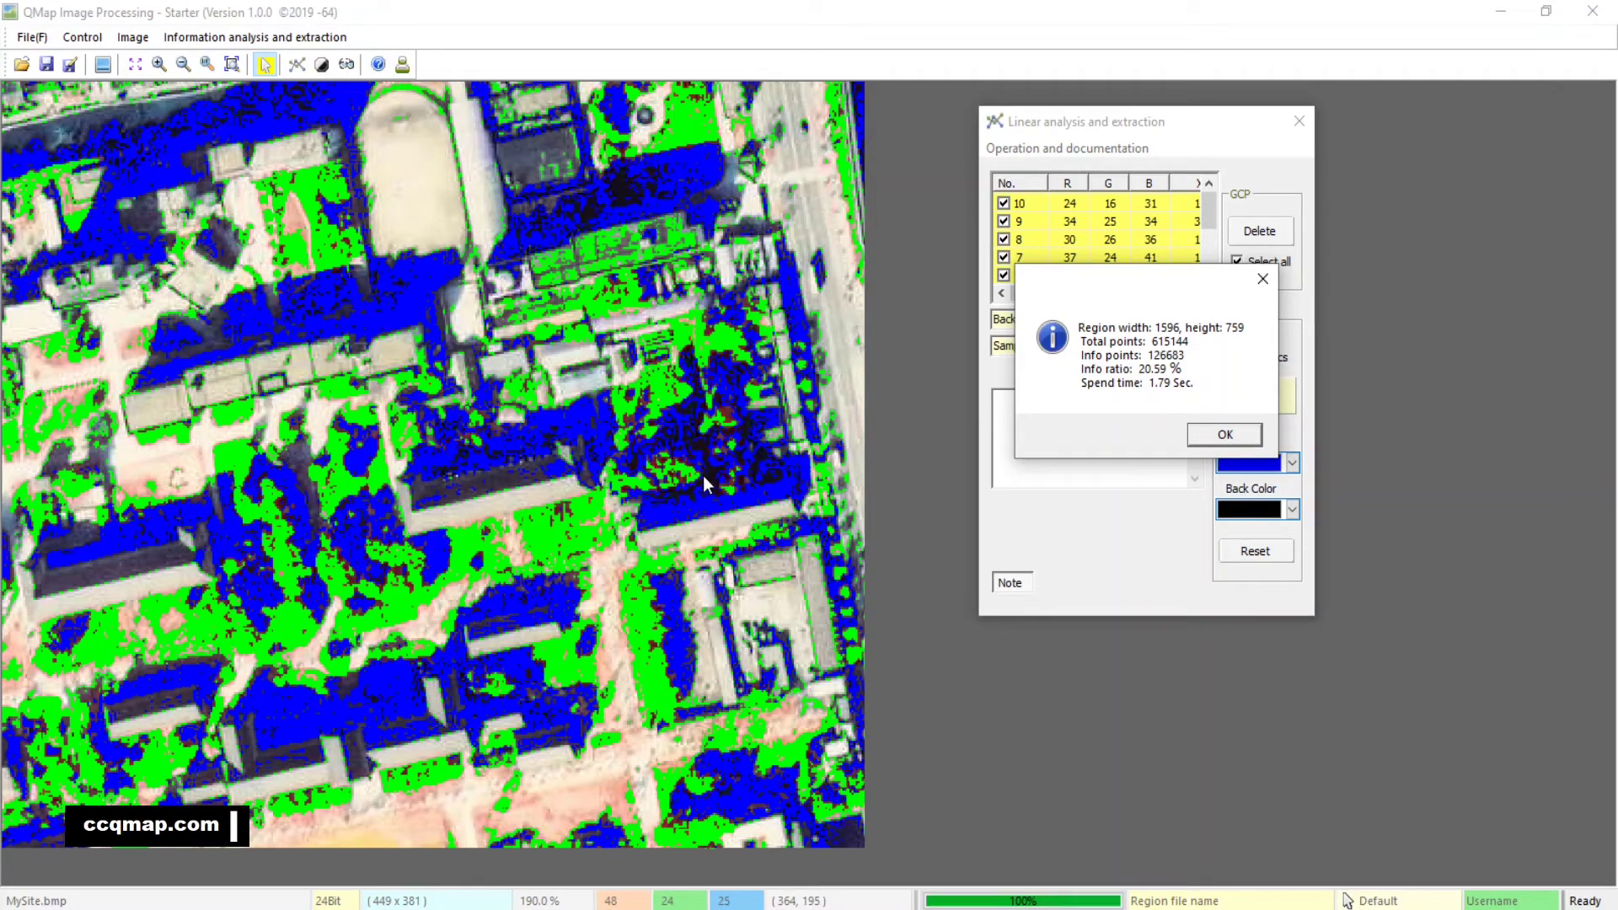
click(1240, 436)
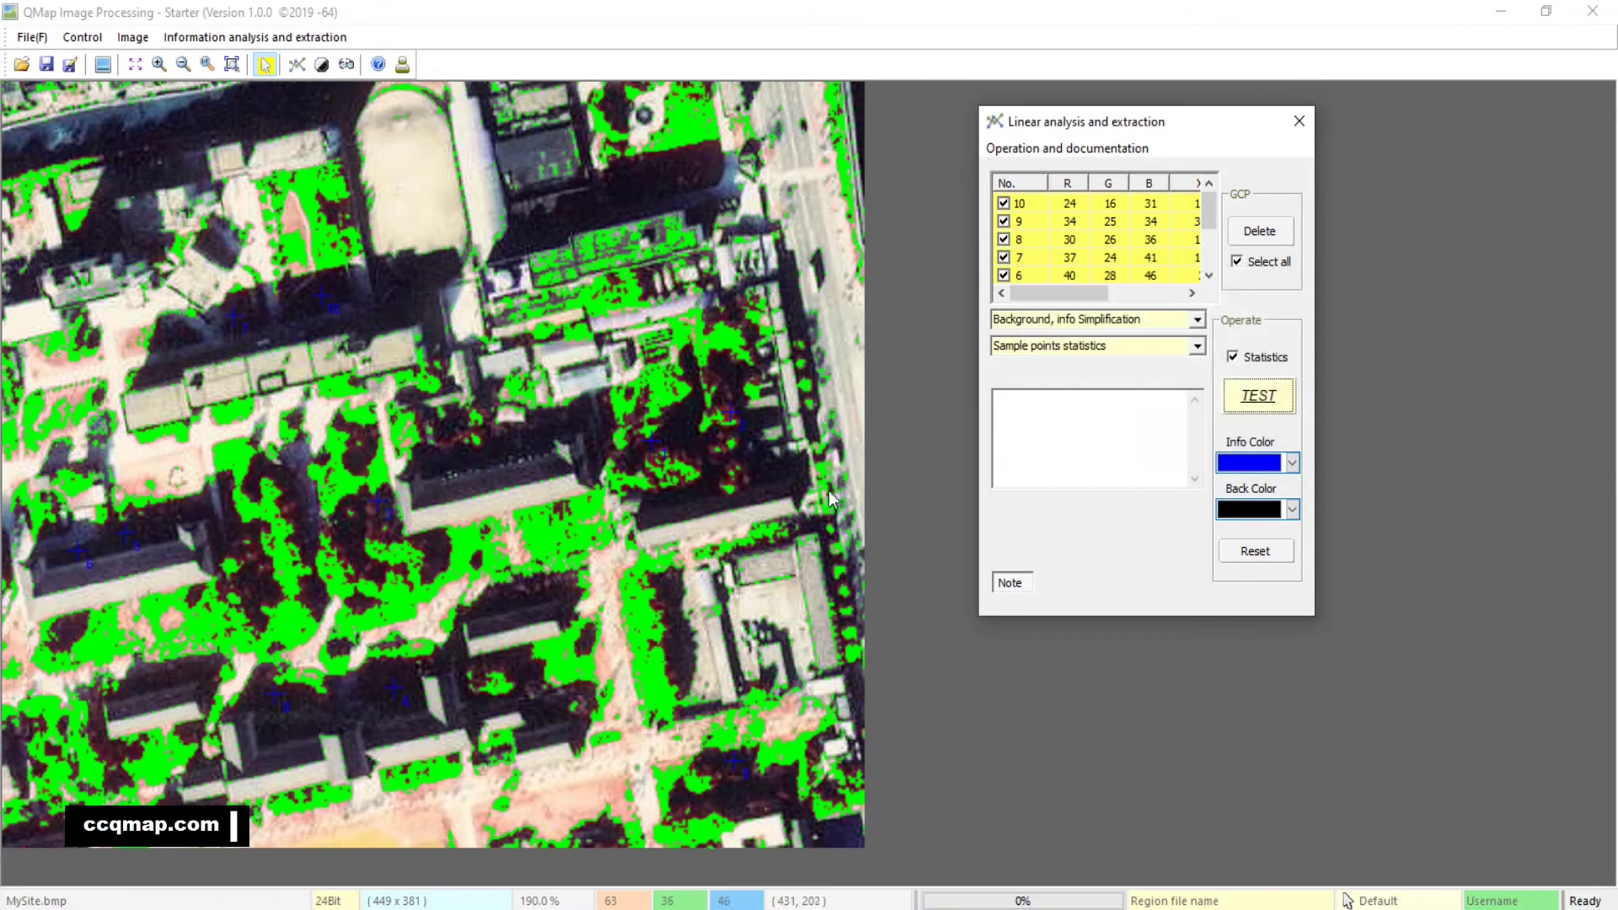
Add an eleventh sample point on the dark trees above the right-hand long roof and test the blue extraction twice.
click(1267, 395)
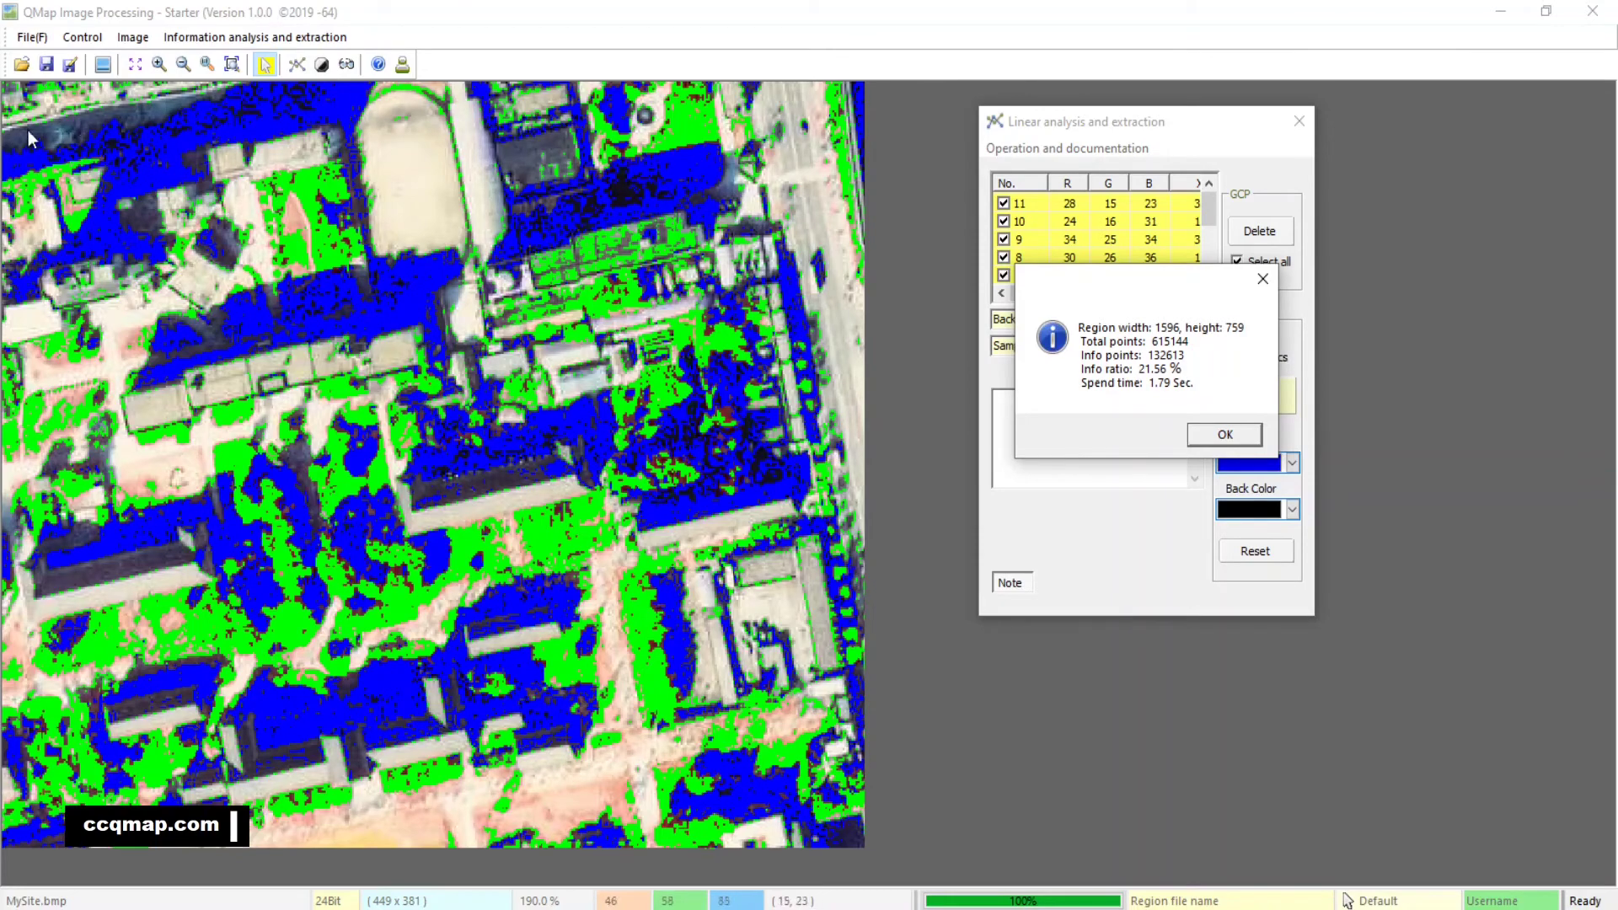
click(1226, 434)
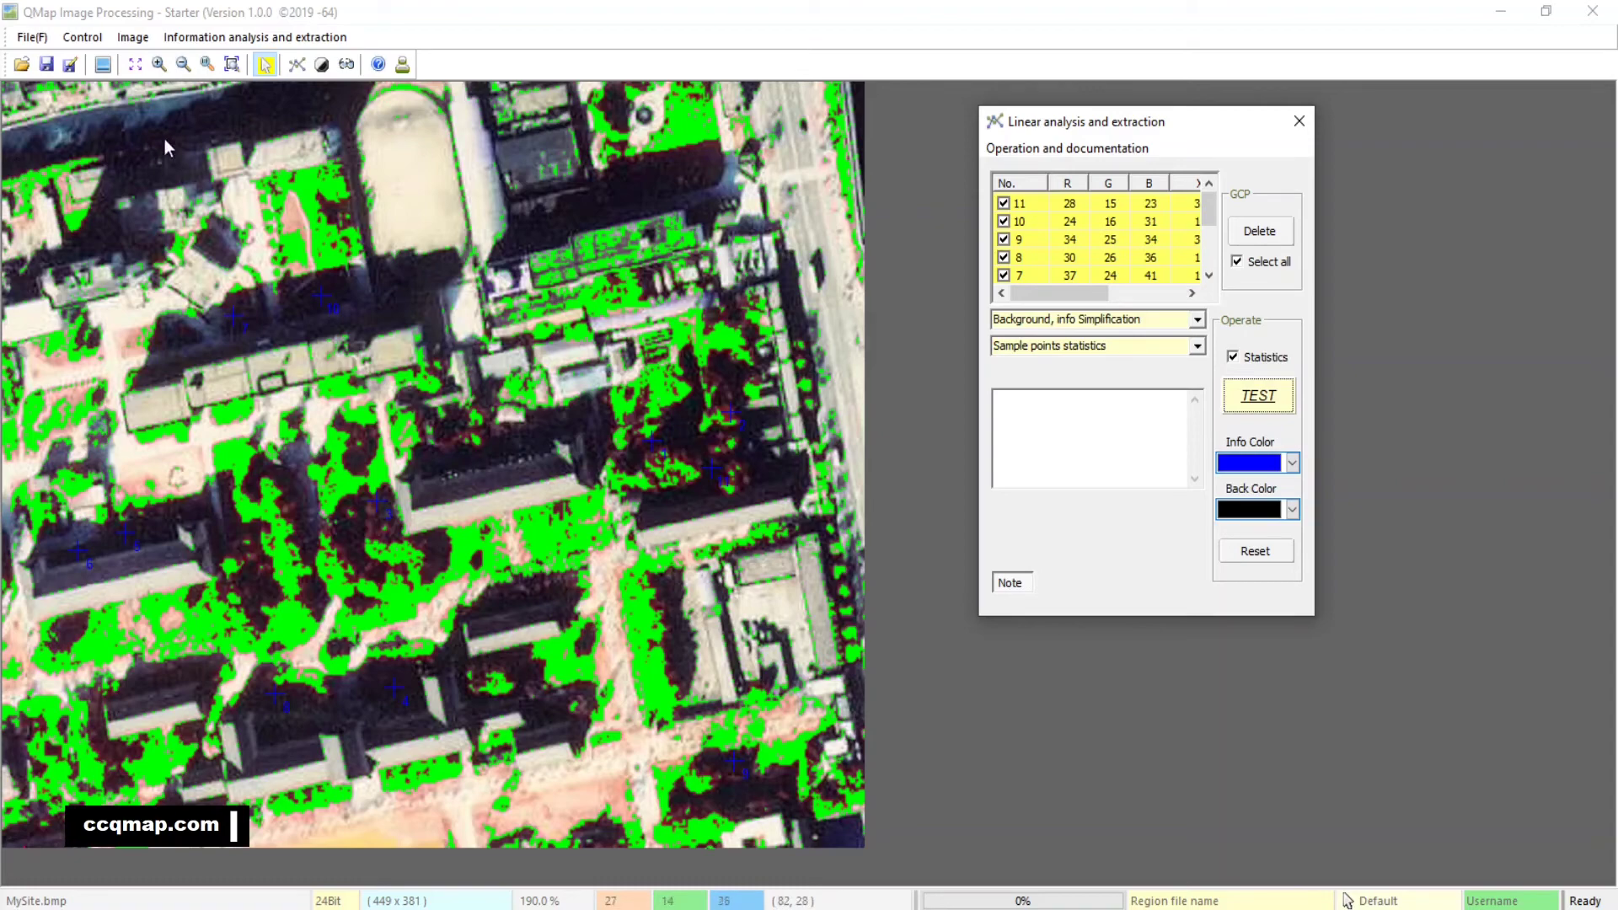
click(1271, 403)
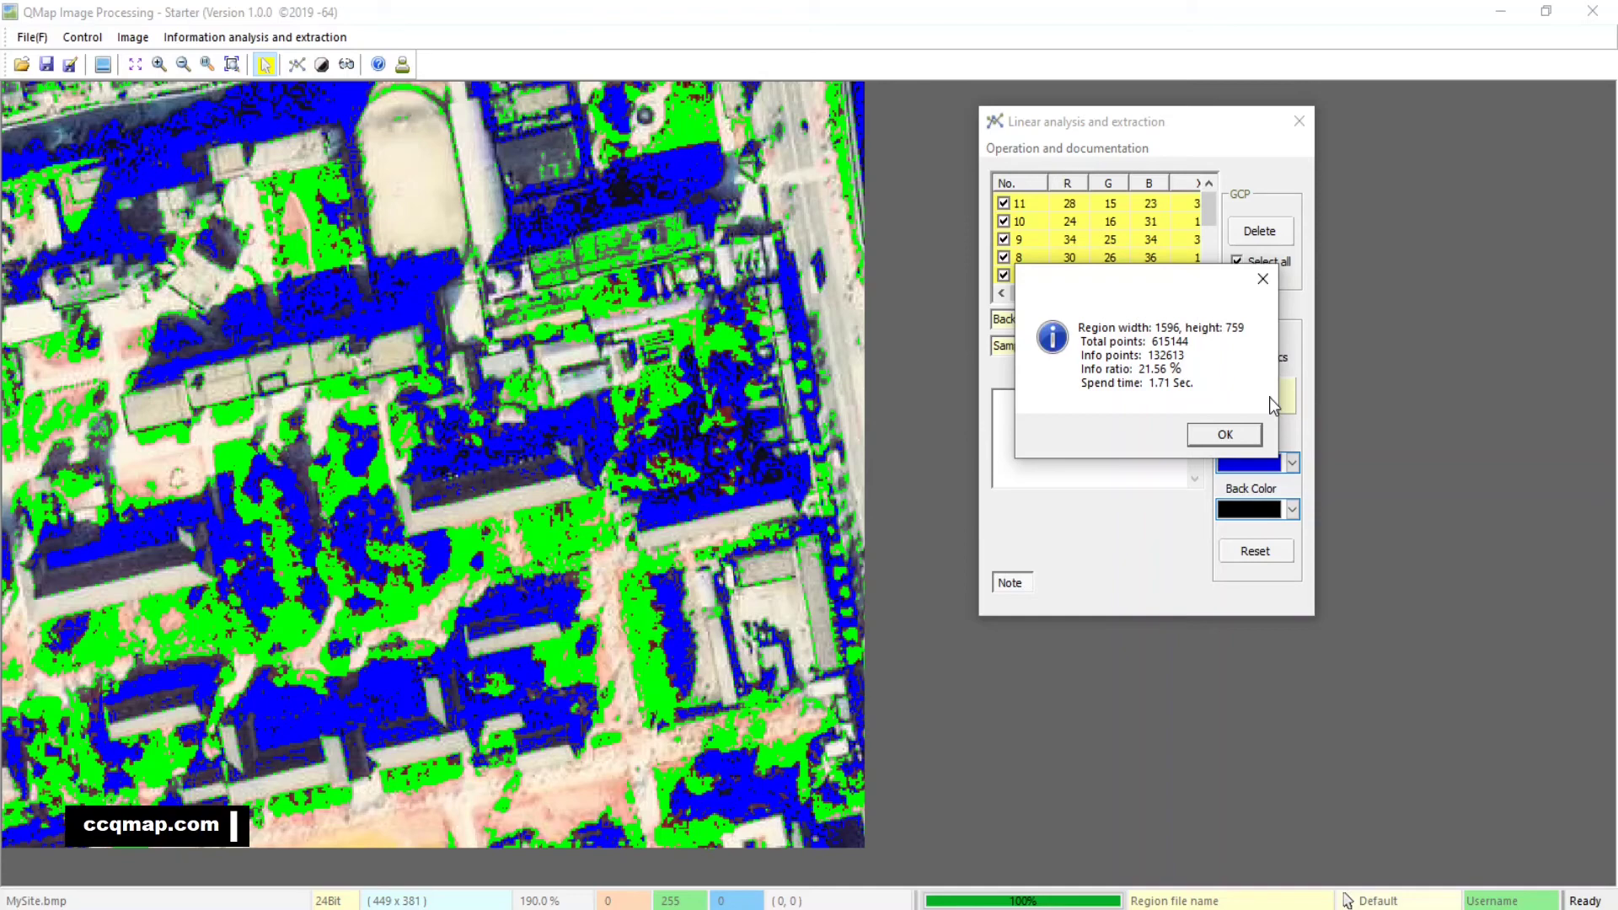
click(1248, 435)
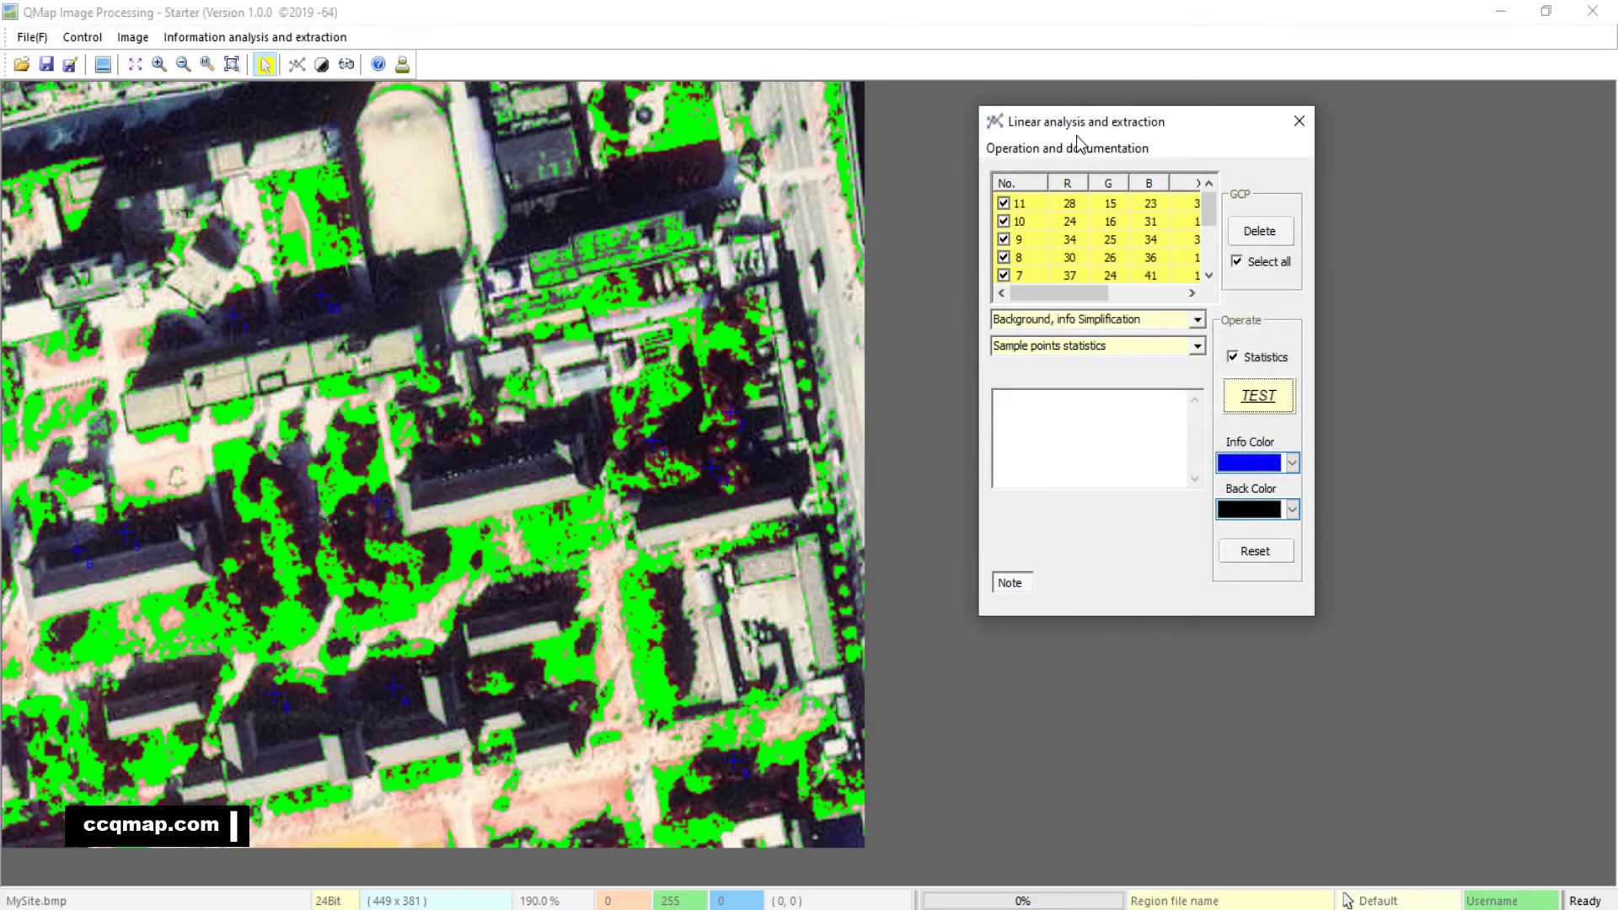
Apply the blue extraction to the whole image and dismiss the statistics.
click(1087, 148)
click(1087, 173)
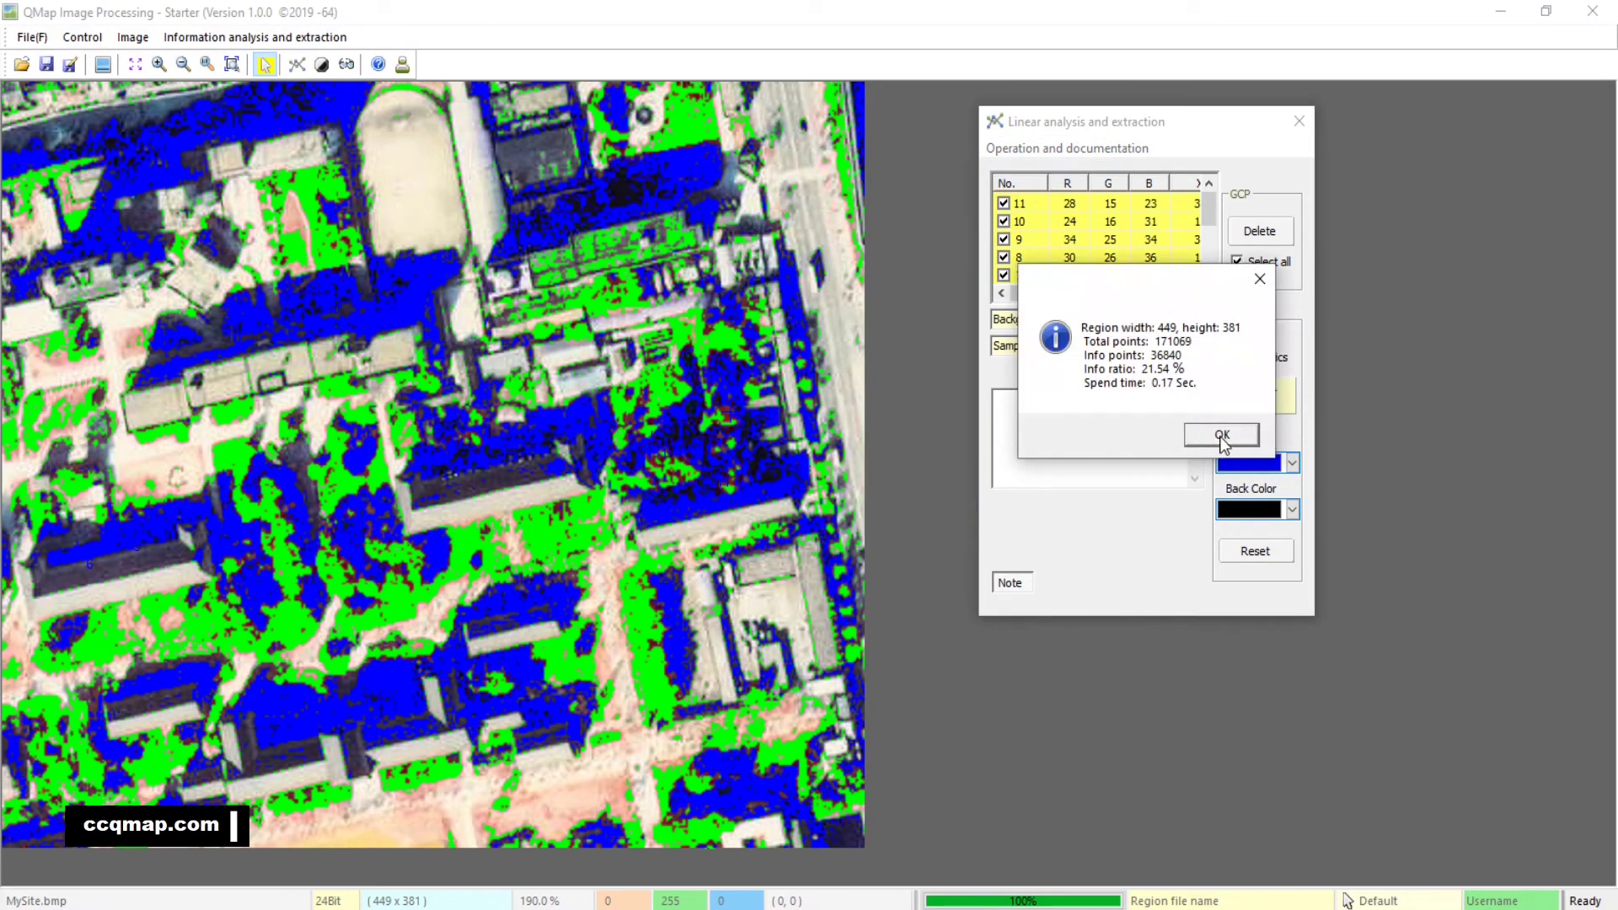
click(1222, 435)
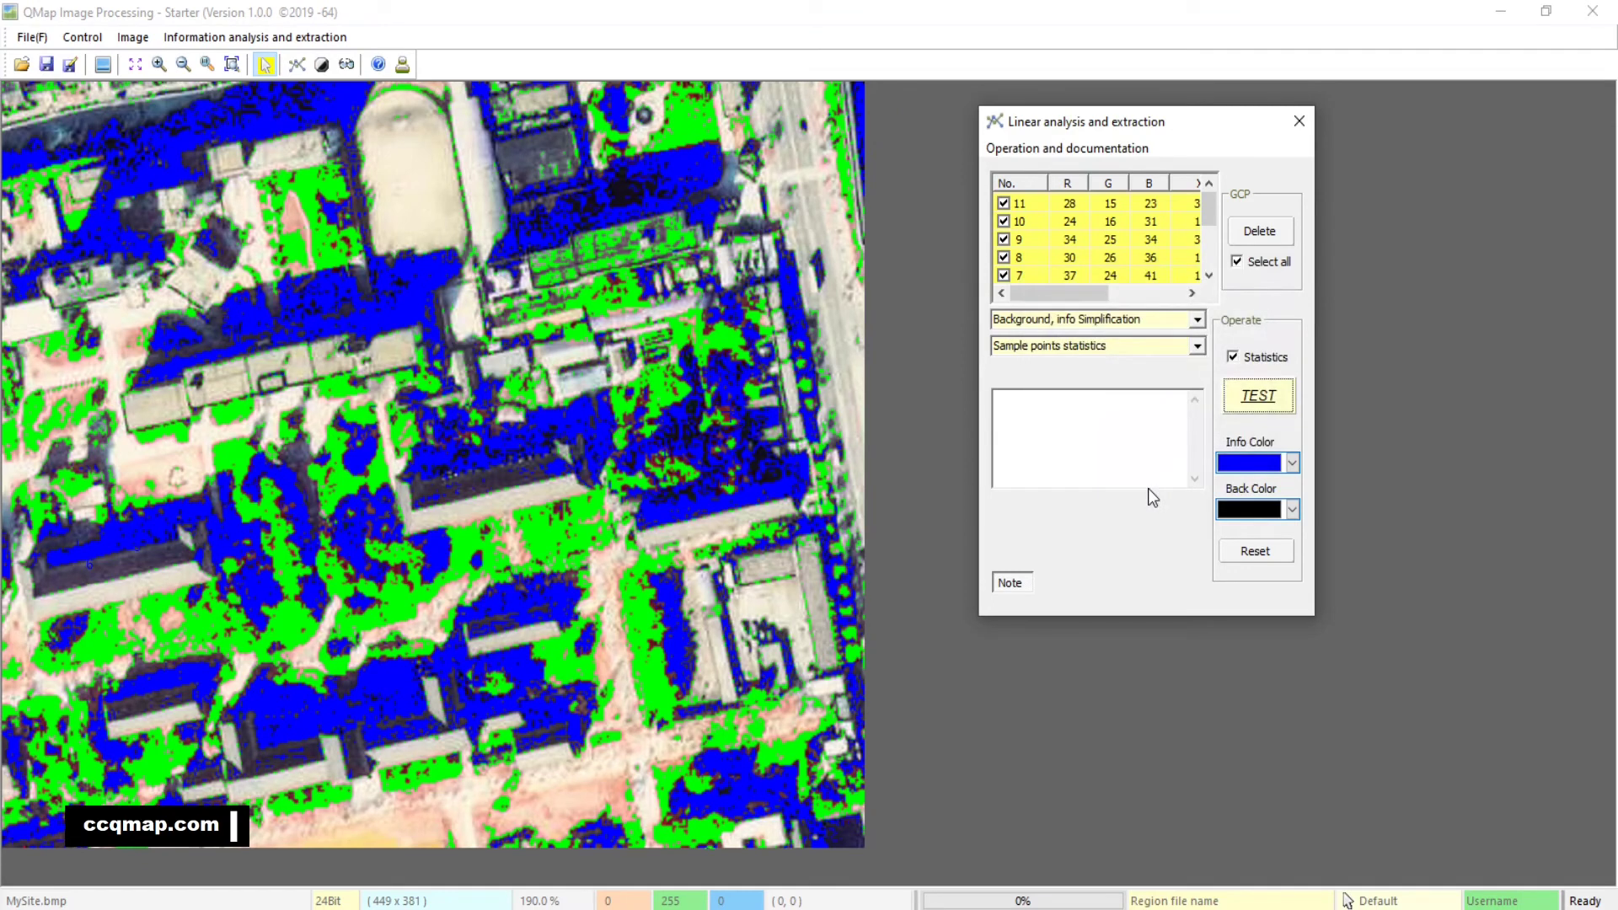